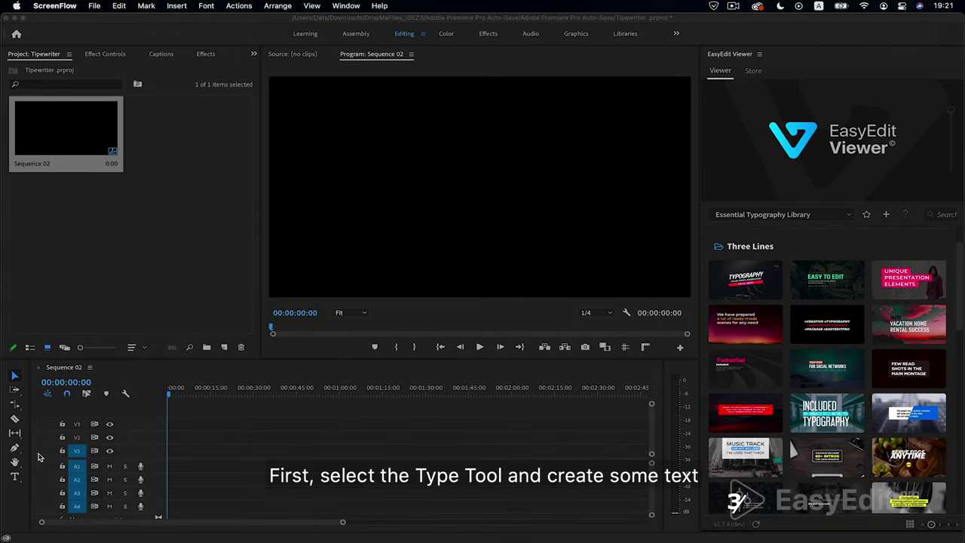
- Type the title 'EasyEdit Studio' into the Sequence 02 frame and select its text
left_click(14, 477)
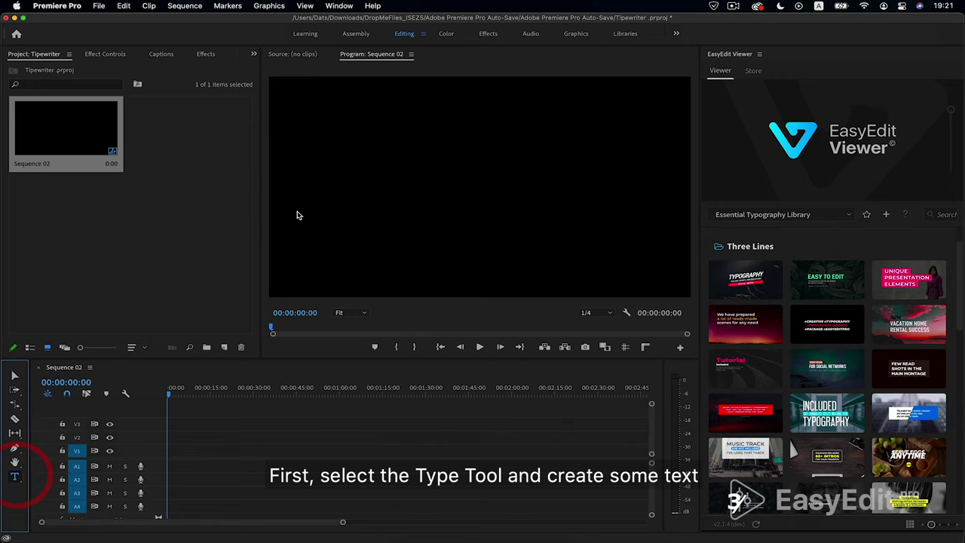
left_click(363, 187)
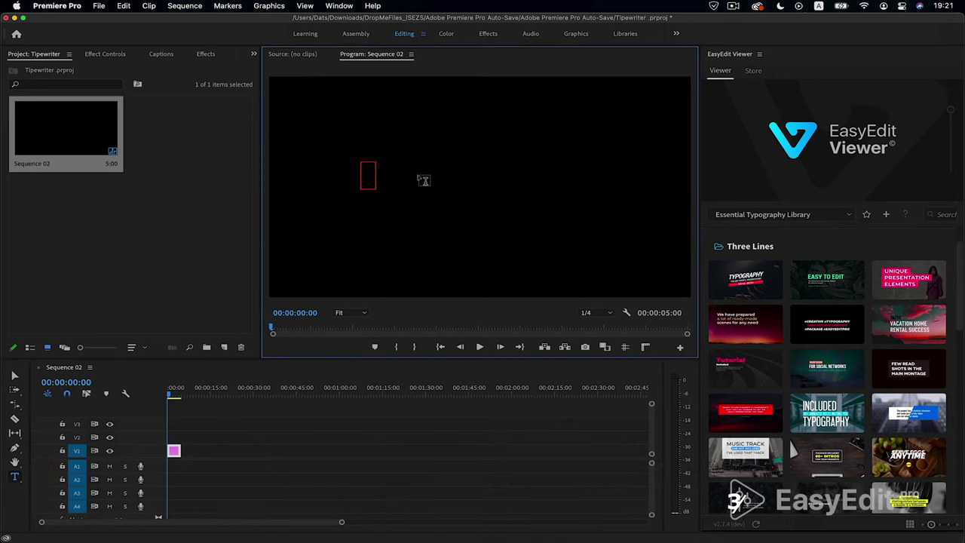
type("Easy")
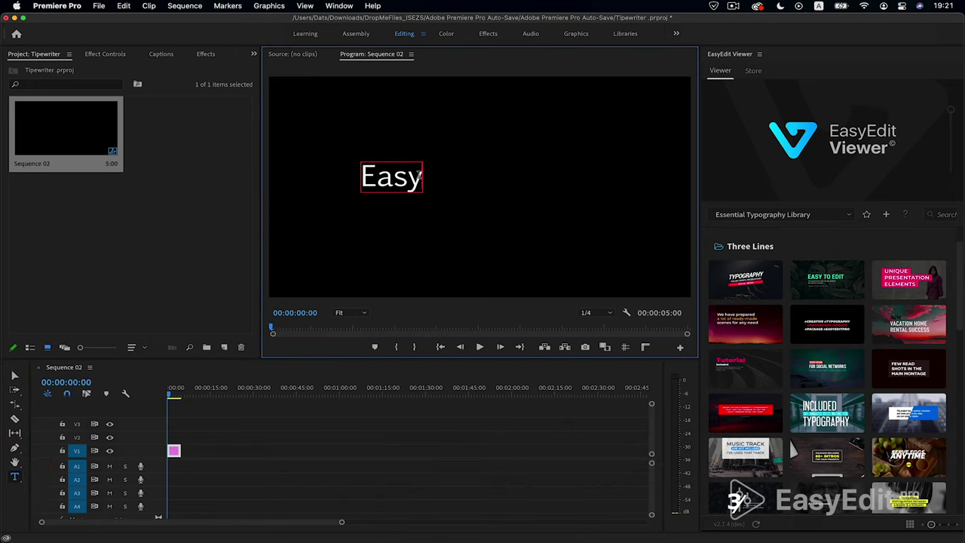
type("Edit Stud")
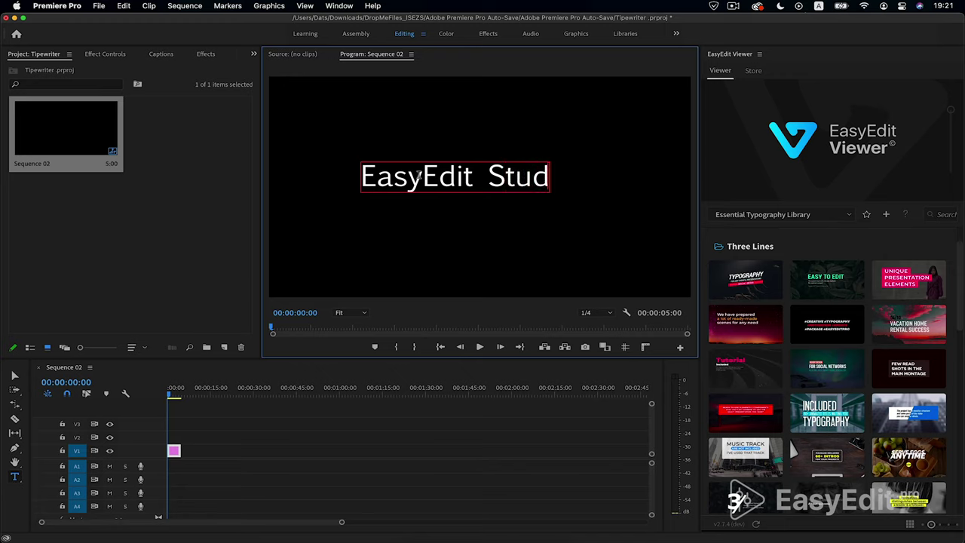
type("io")
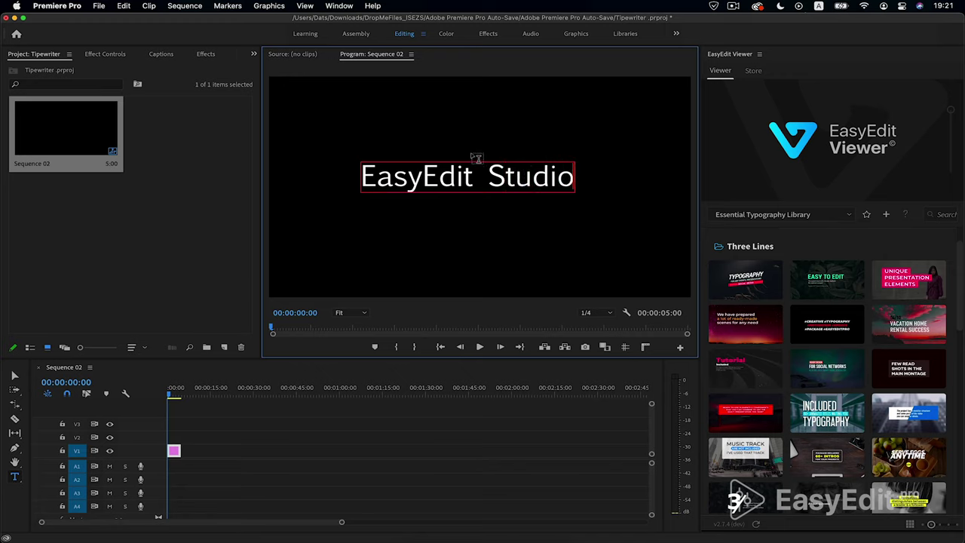
left_click_drag(365, 178, 596, 178)
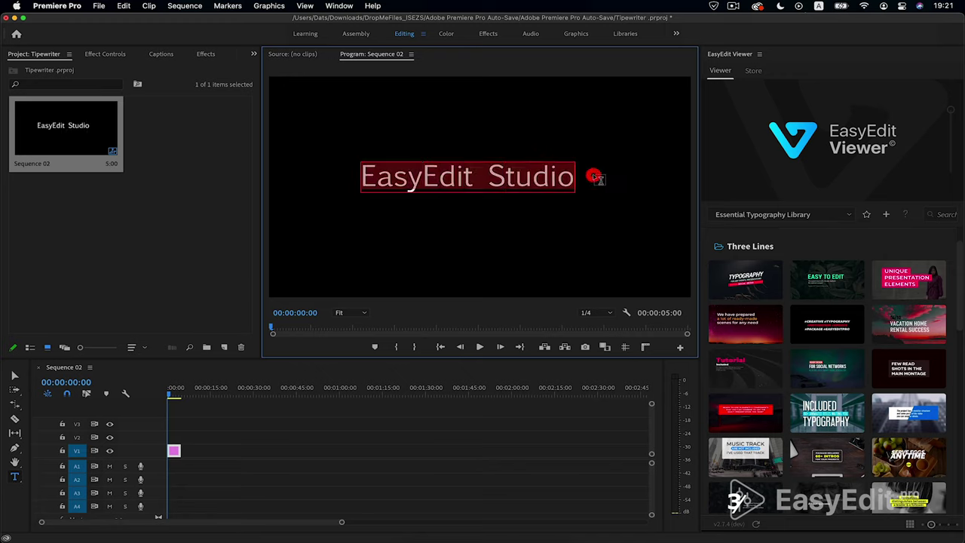
- Show the title's Essential Graphics Text settings: Euphemia UCAS Regular, size 179, white fill
left_click(253, 54)
left_click(279, 114)
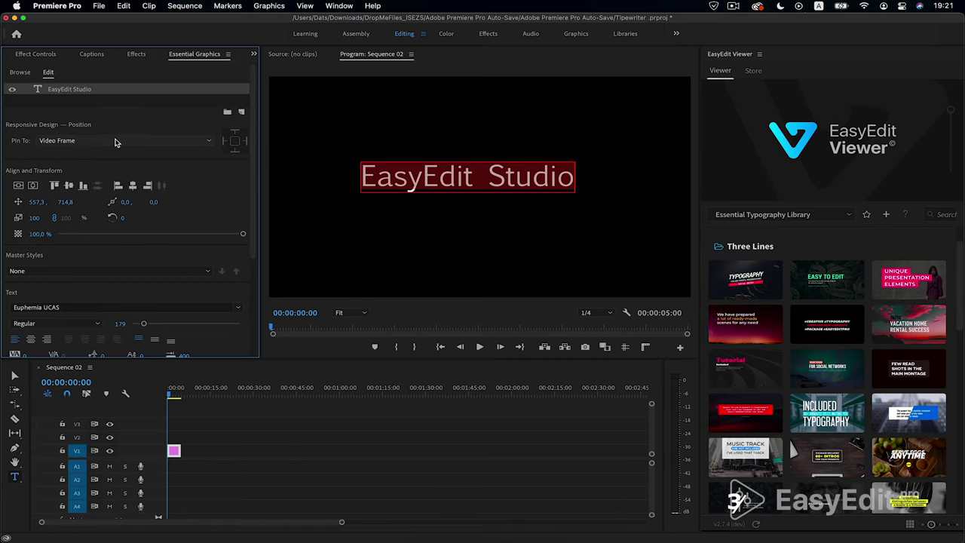
left_click(336, 7)
mouse_move(353, 434)
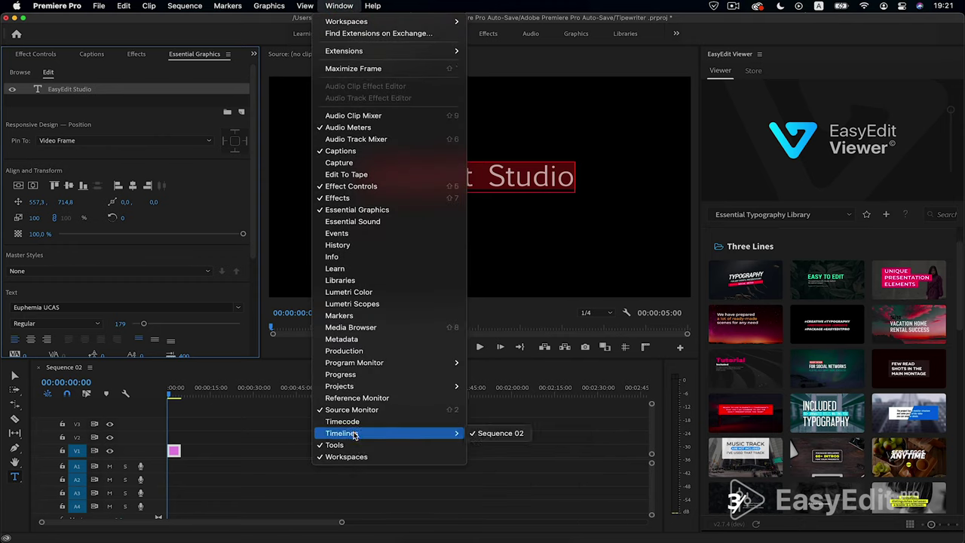
left_click(160, 79)
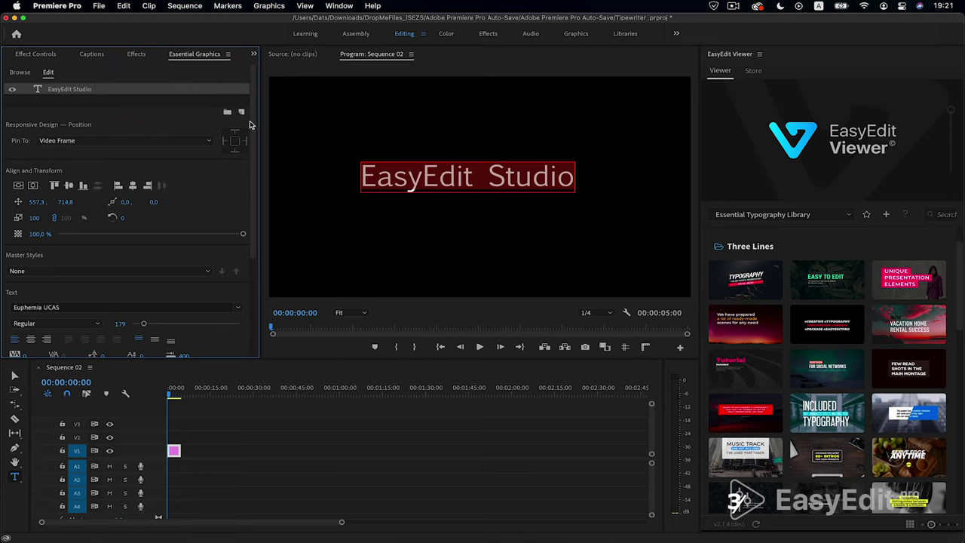
left_click_drag(253, 125, 255, 190)
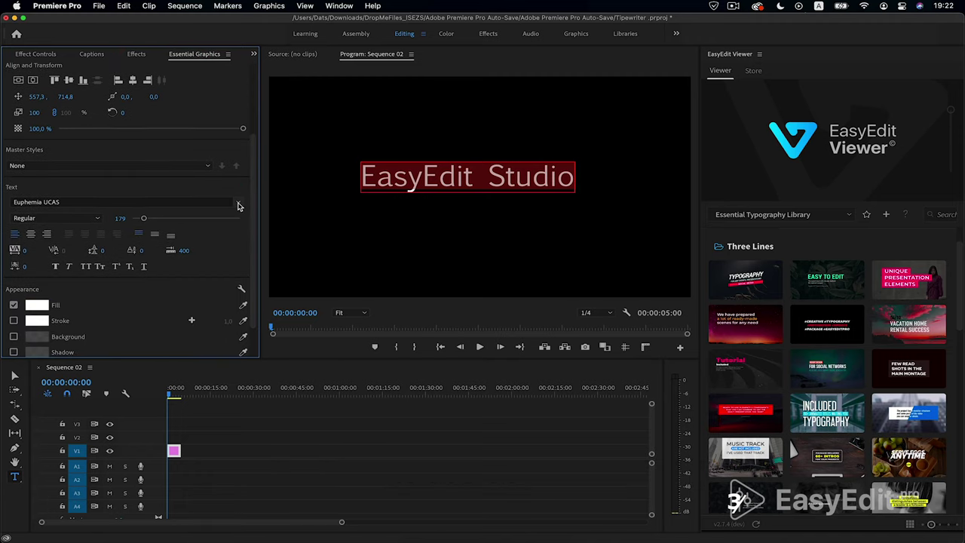
- Change the title font to PT Mono, keeping the size at 179
left_click(239, 204)
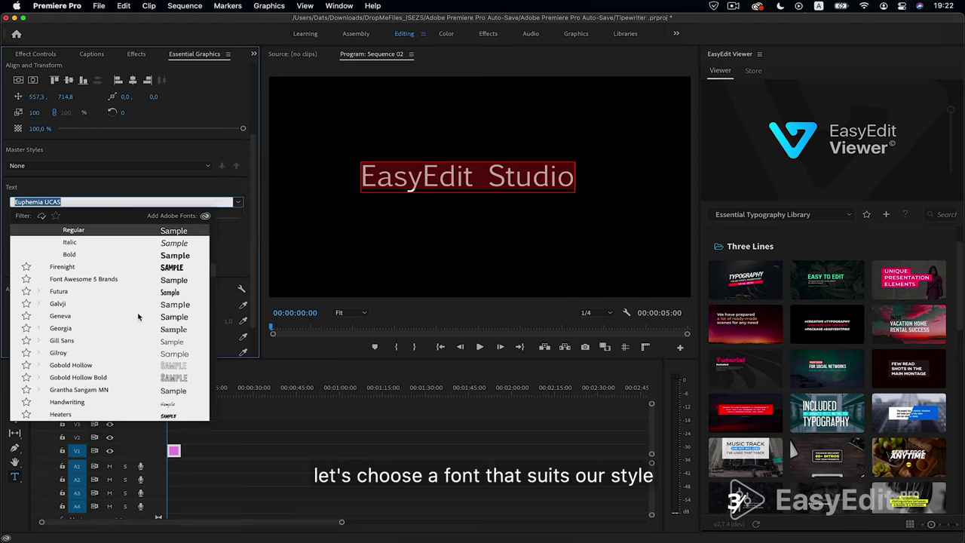
scroll(139, 317, "up", 15)
scroll(138, 316, "up", 5)
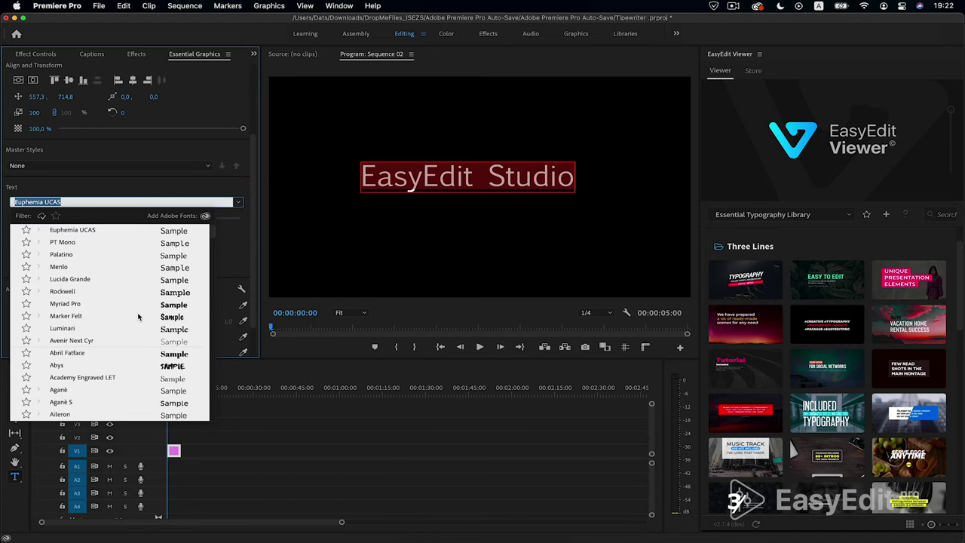
left_click(62, 242)
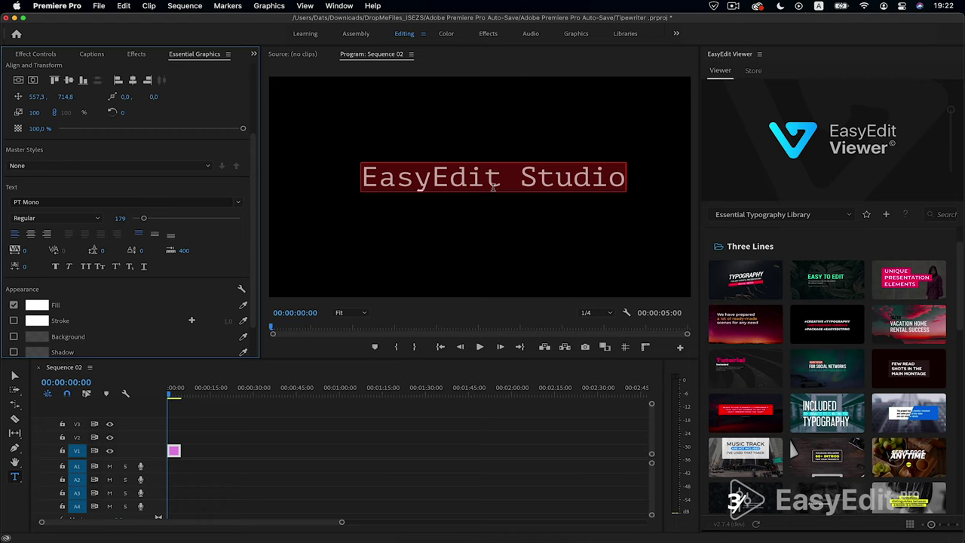
mouse_move(146, 219)
left_mouse_down()
mouse_move(172, 219)
mouse_move(132, 223)
left_mouse_up()
- Centre the title vertically and horizontally in the frame, then switch to the Selection tool
scroll(95, 140, "up", 5)
left_click(18, 186)
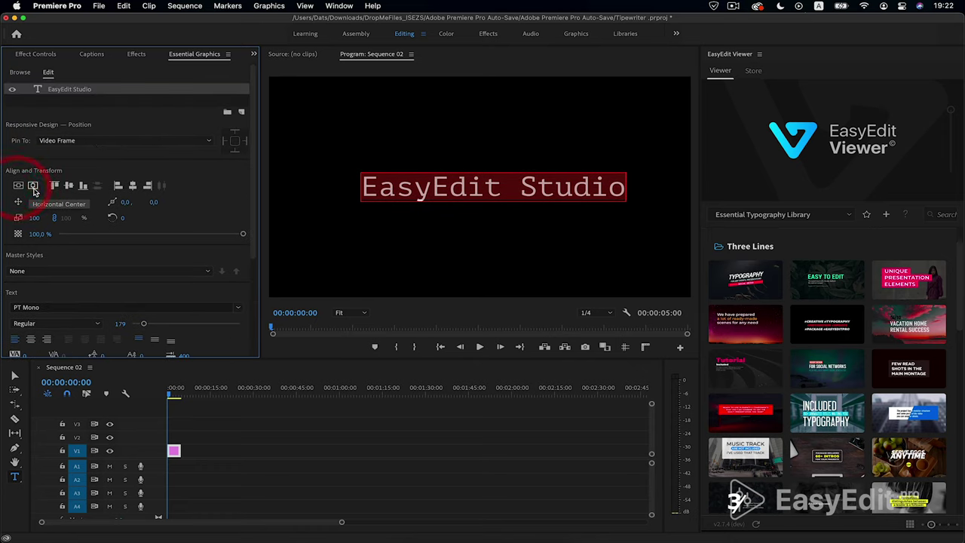
left_click(32, 185)
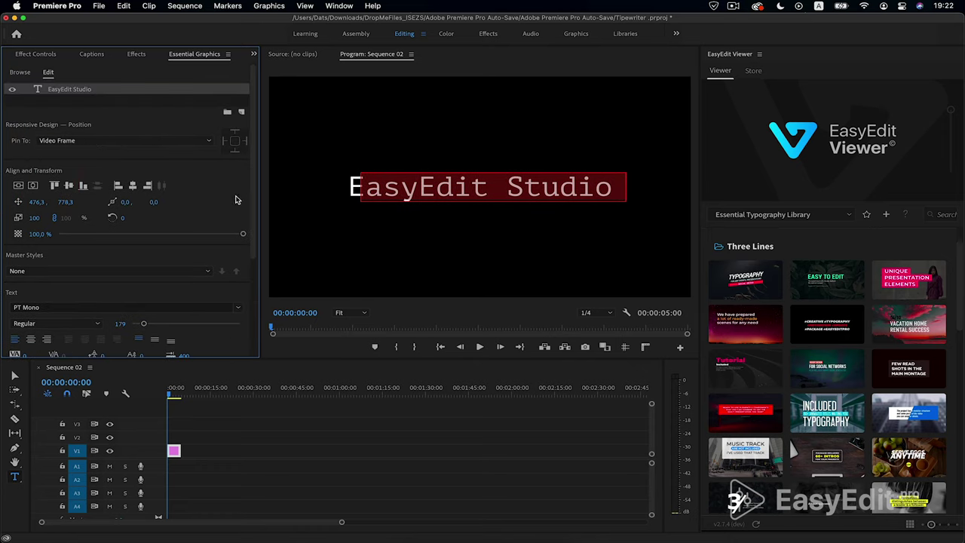
left_click(15, 375)
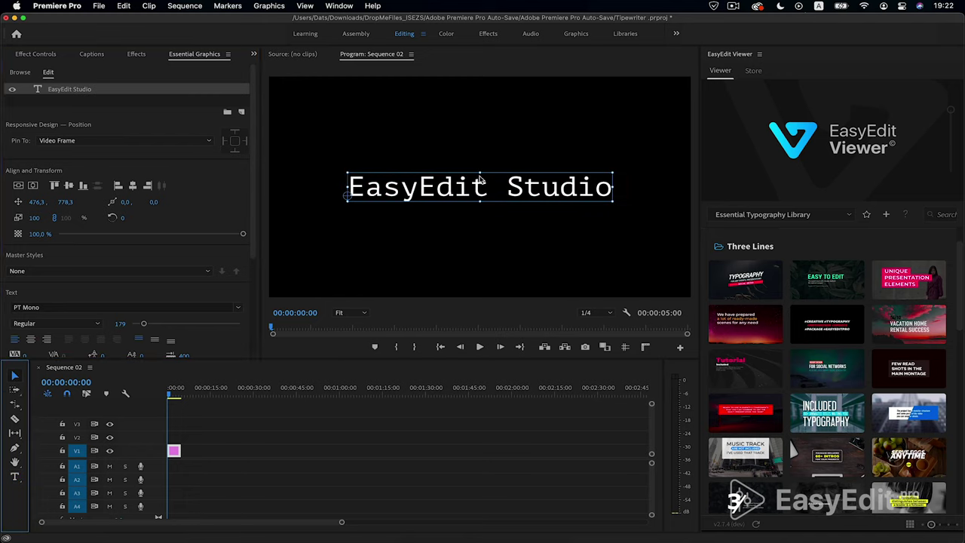
- Zoom the timeline in on the 5-second title clip and play it back to 00:00:02:17
left_click(183, 441)
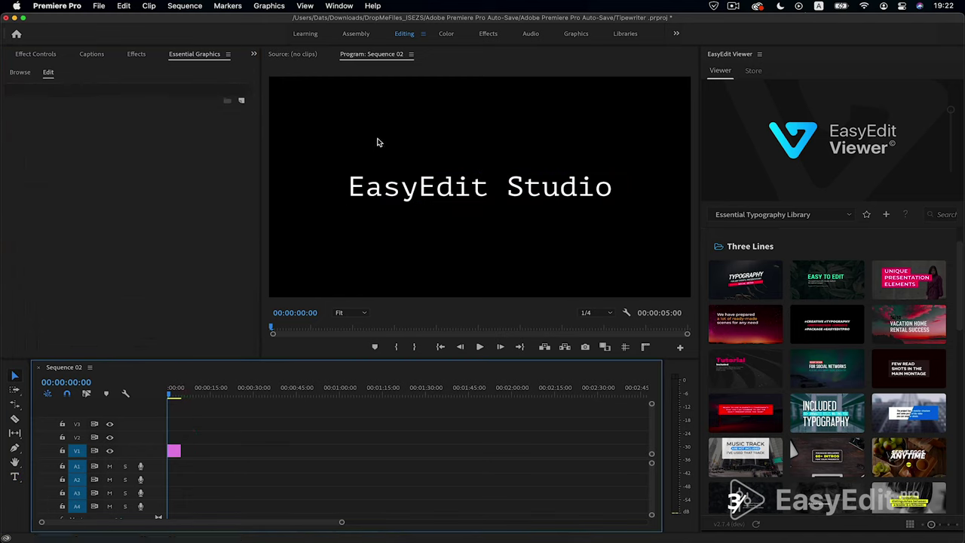
key("=")
key("=")
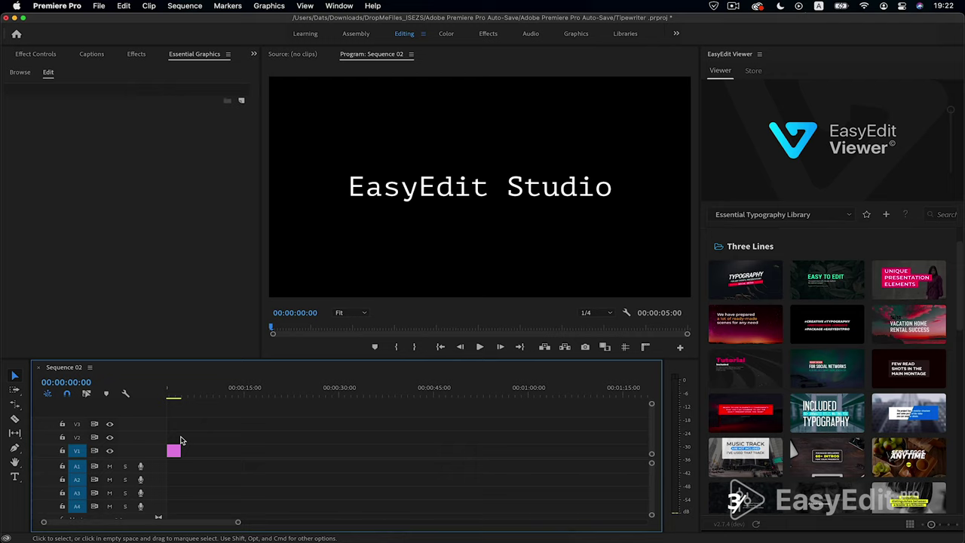
key("=")
key("=")
key("=")
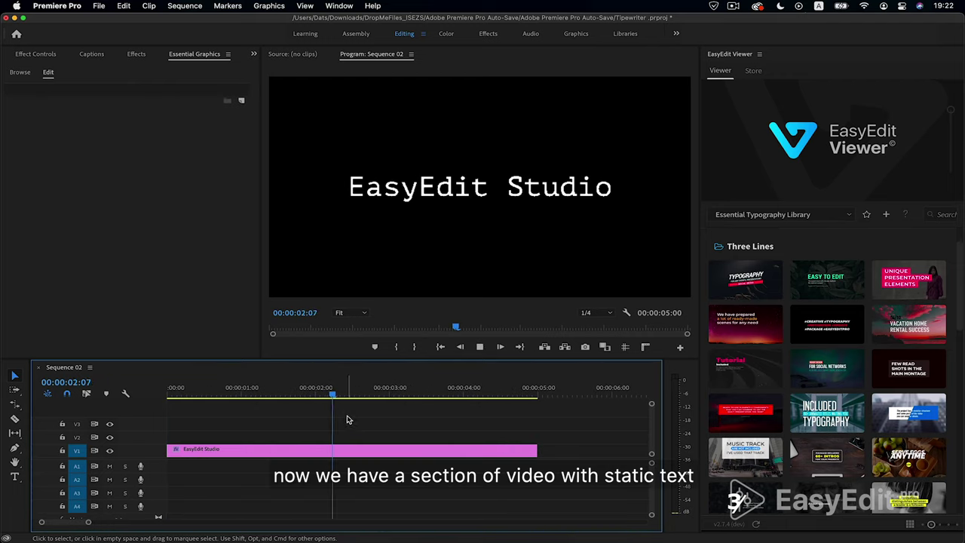
key("space")
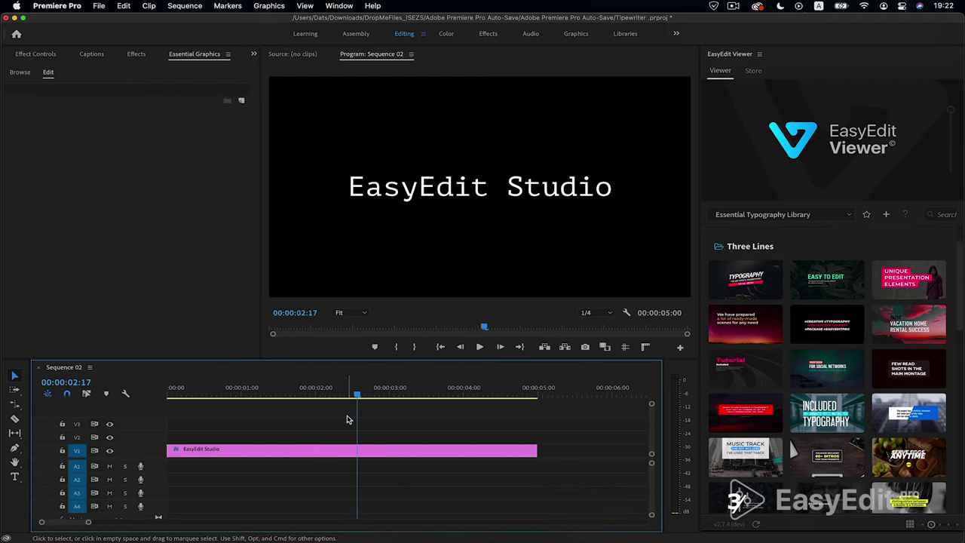
- Apply Video Effects > Transition > Linear Wipe to the EasyEdit Studio title clip
left_click(268, 455)
left_click(137, 55)
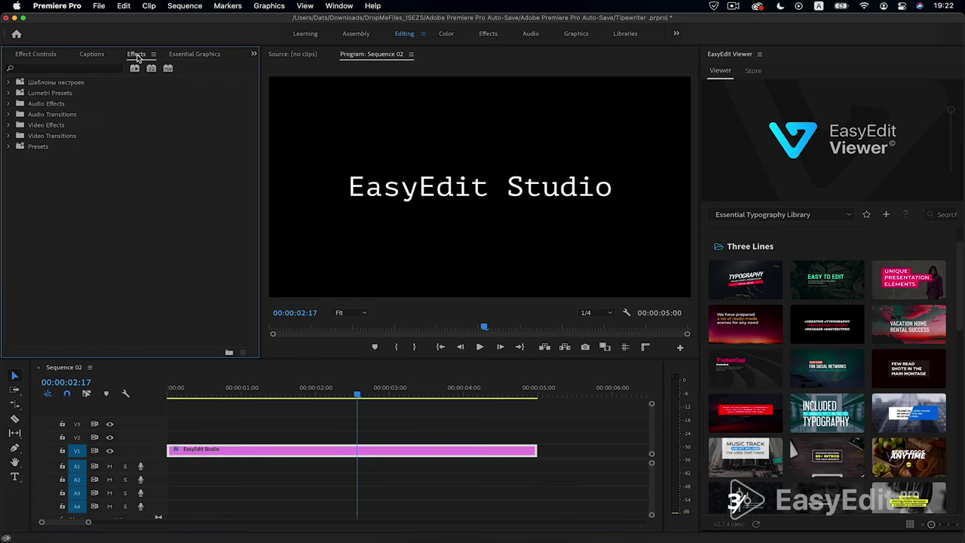
left_click(9, 125)
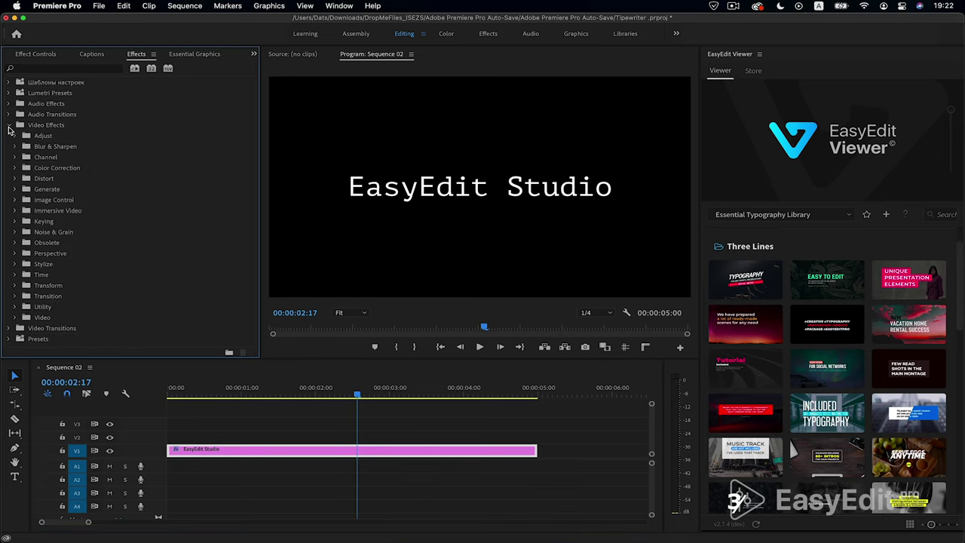
left_click(15, 297)
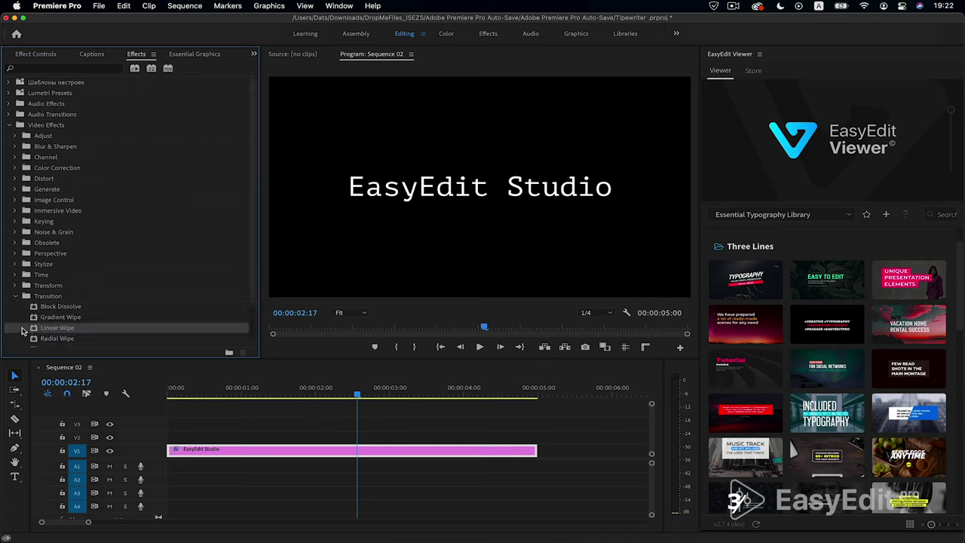
double_click(30, 327)
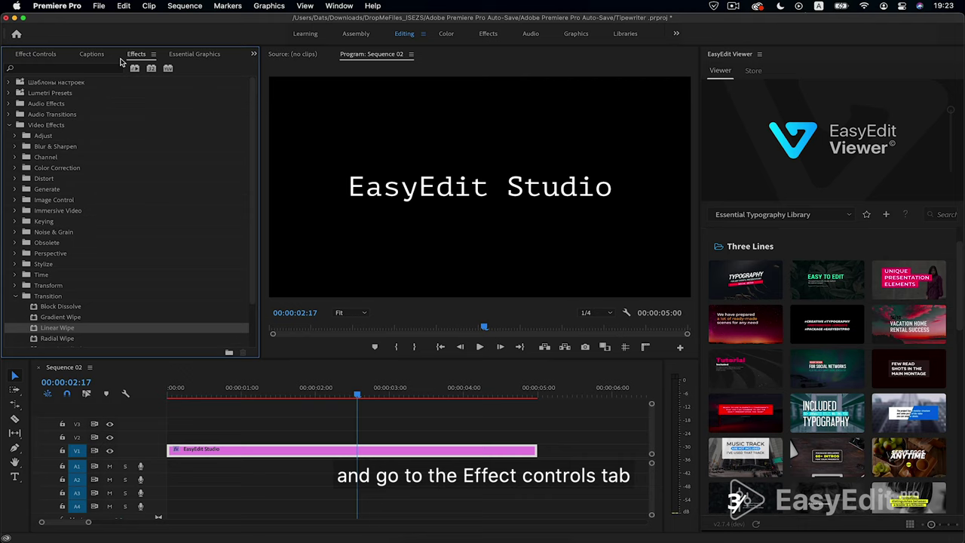
- Set Linear Wipe's Wipe Angle to 270° with Transition Completion at 0%, playhead at the start
left_click(36, 53)
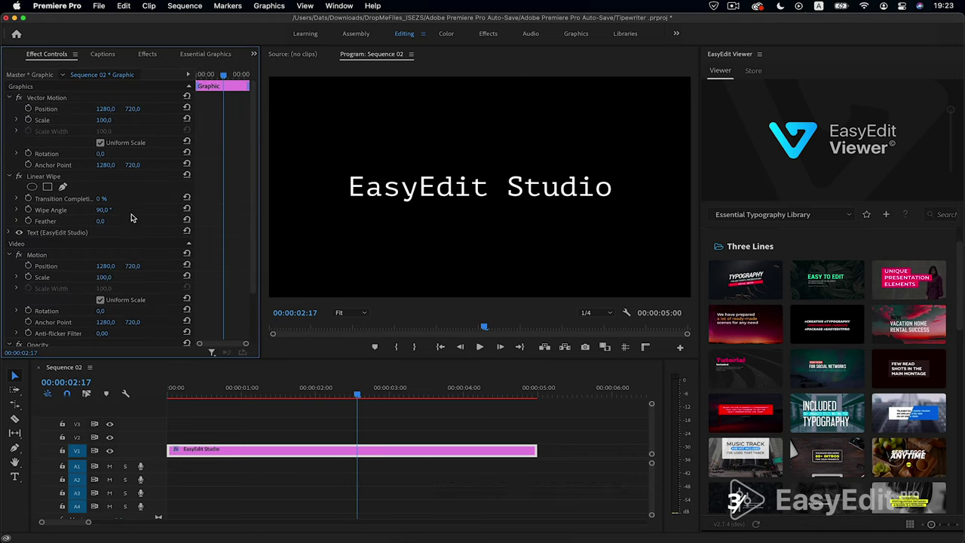
mouse_move(101, 198)
left_mouse_down()
mouse_move(162, 198)
mouse_move(100, 199)
left_mouse_up()
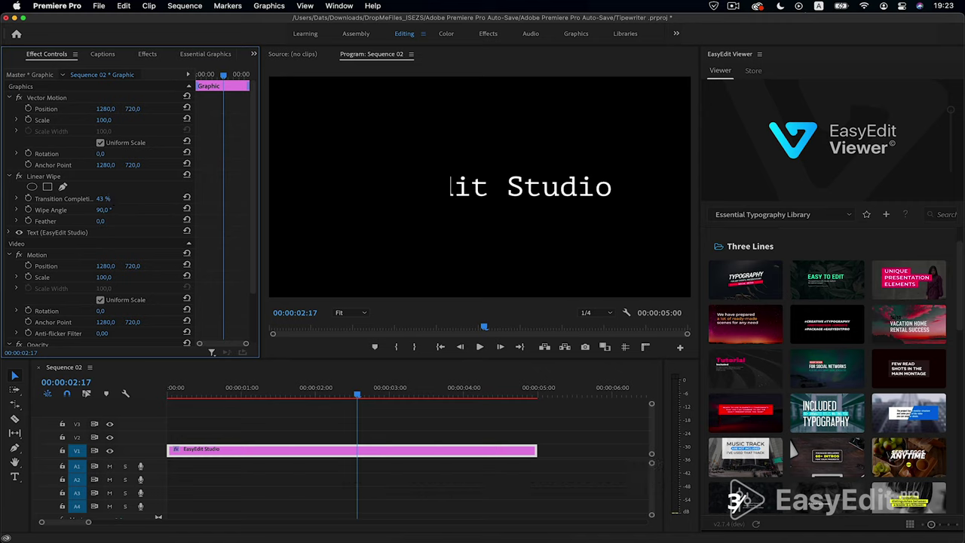
left_click_drag(103, 210, 240, 210)
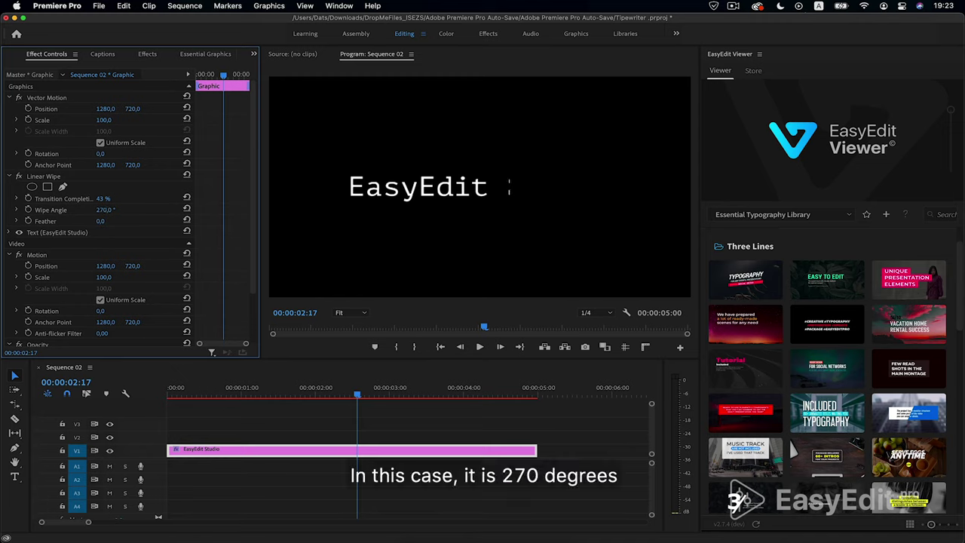
mouse_move(109, 197)
left_mouse_down()
mouse_move(152, 197)
mouse_move(111, 198)
left_mouse_up()
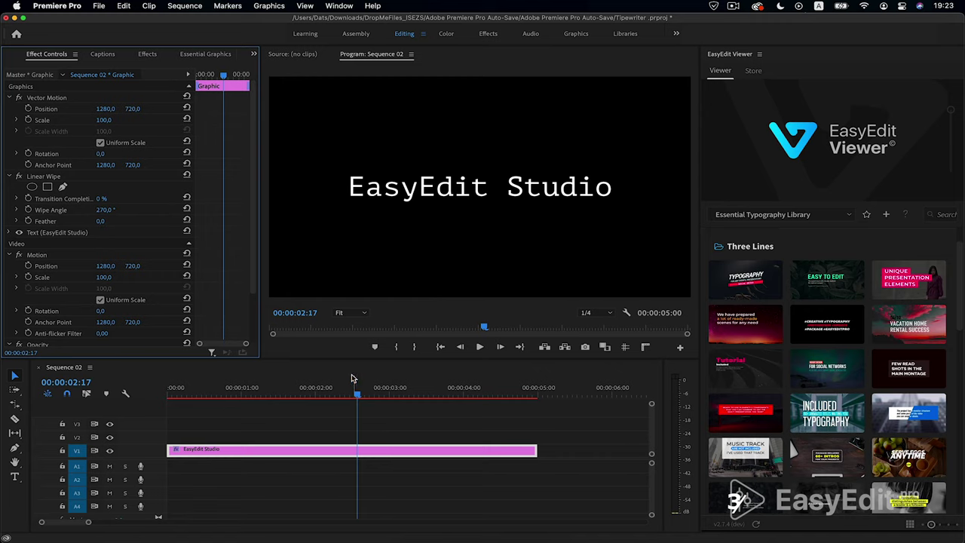
left_click(59, 446)
key("Home")
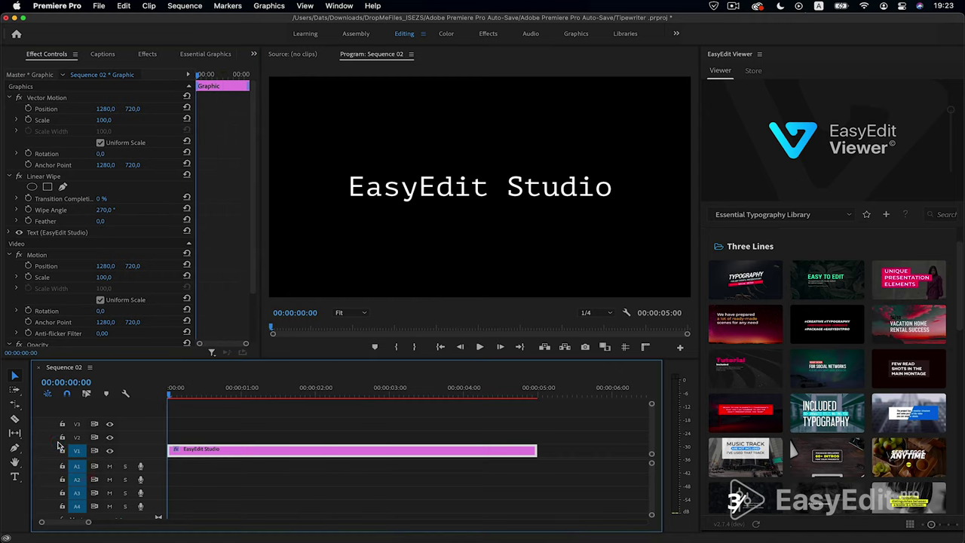
- Keyframe Transition Completion from 84% at the start to 15% about one second in
left_click(170, 398)
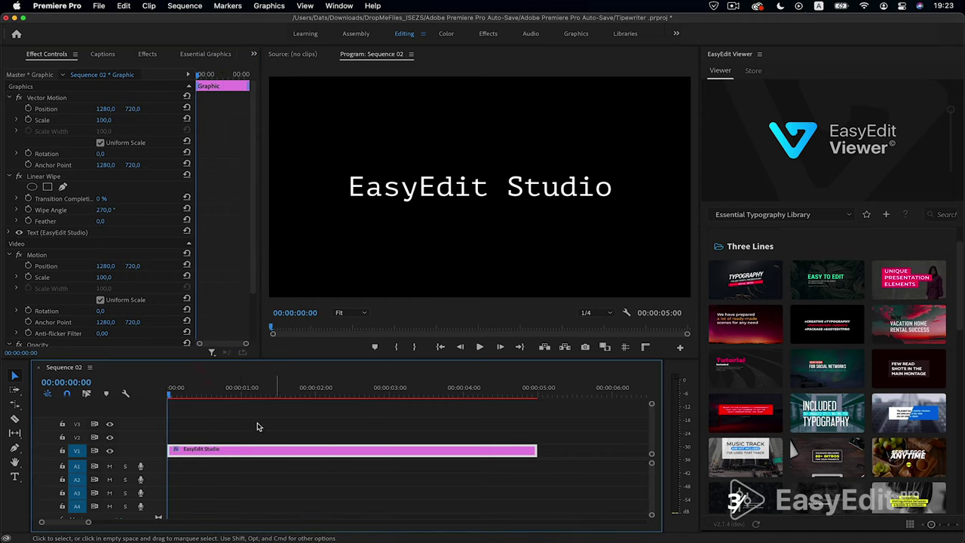
left_click_drag(99, 198, 158, 198)
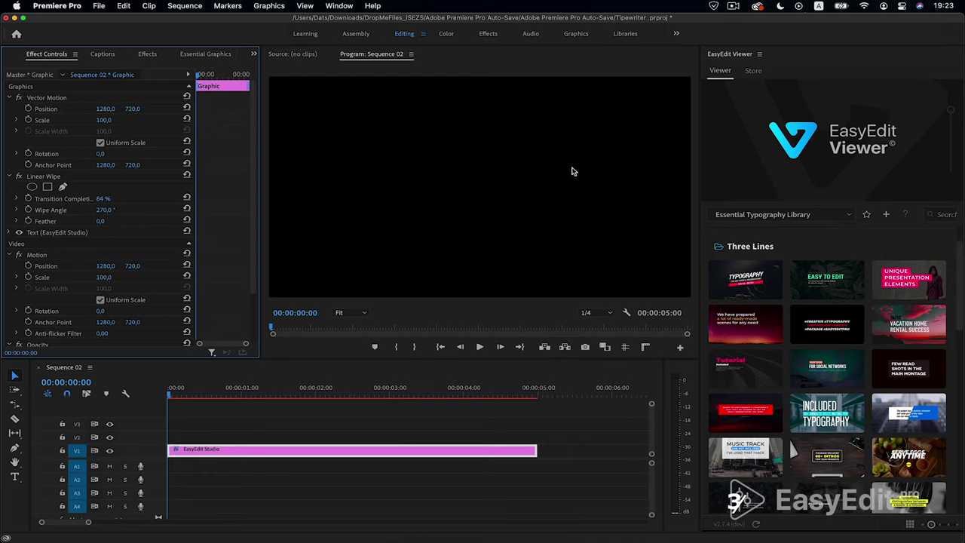
left_click(28, 199)
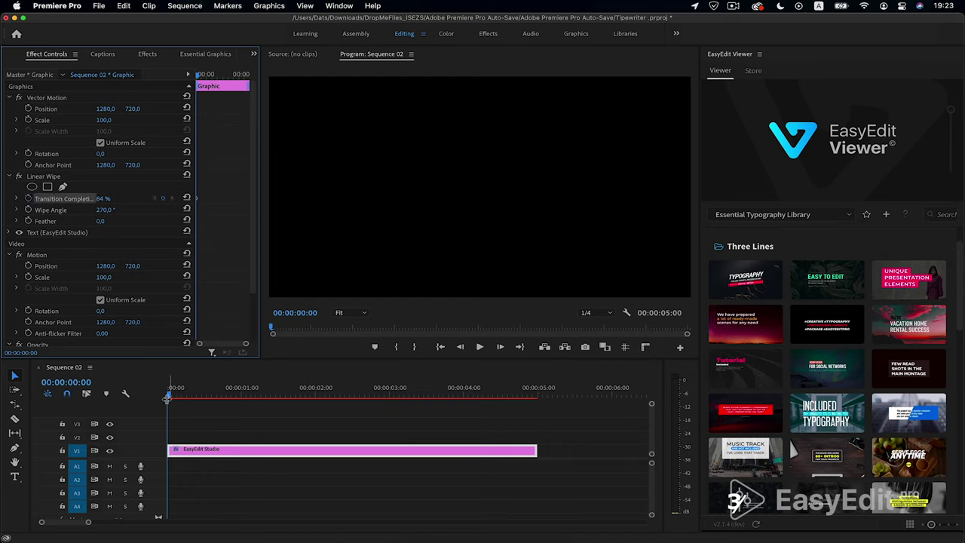
left_click_drag(170, 396, 249, 402)
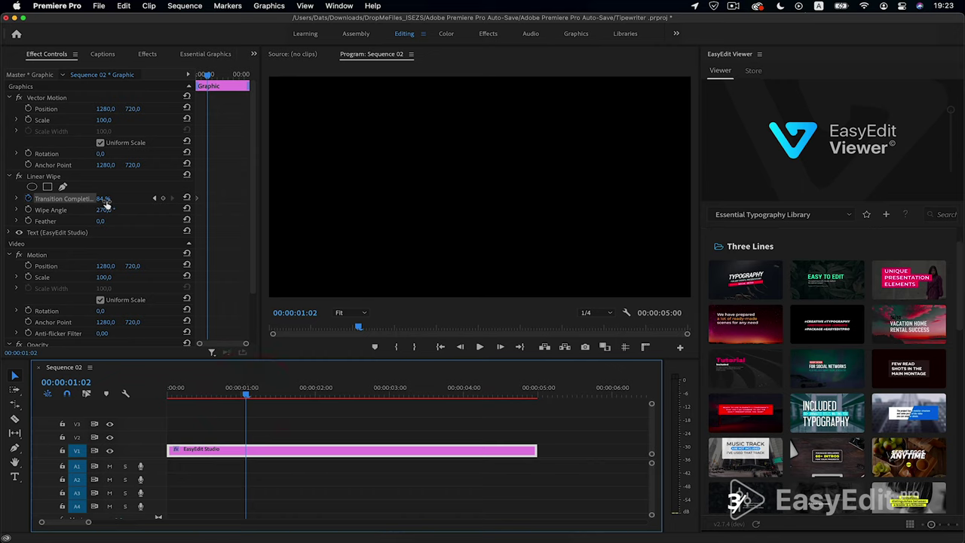
left_click_drag(103, 199, 56, 198)
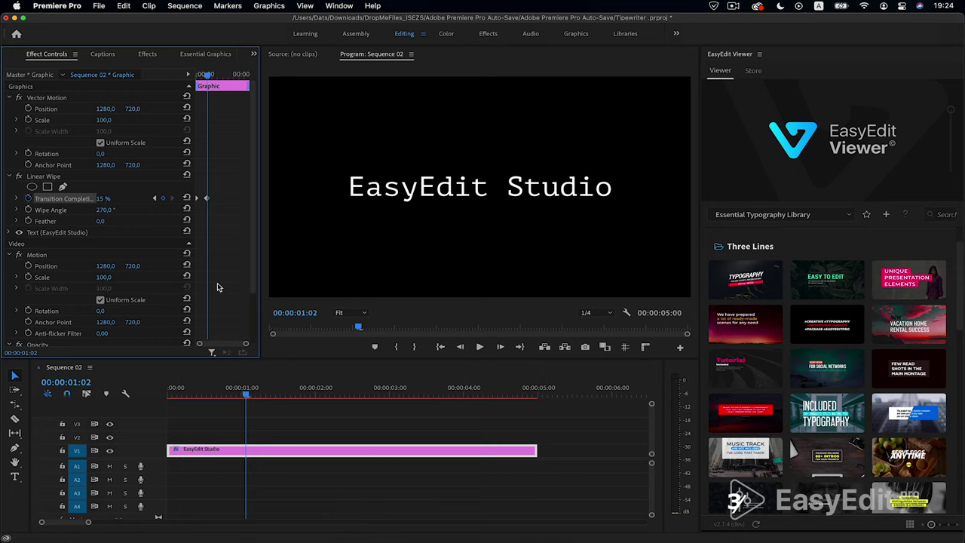
left_click_drag(248, 401, 168, 394)
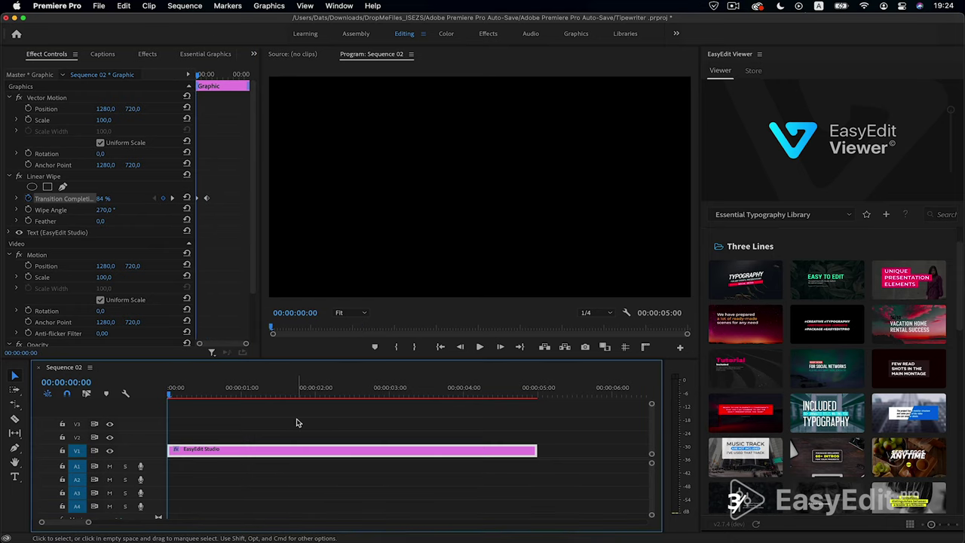
key("space")
key("space")
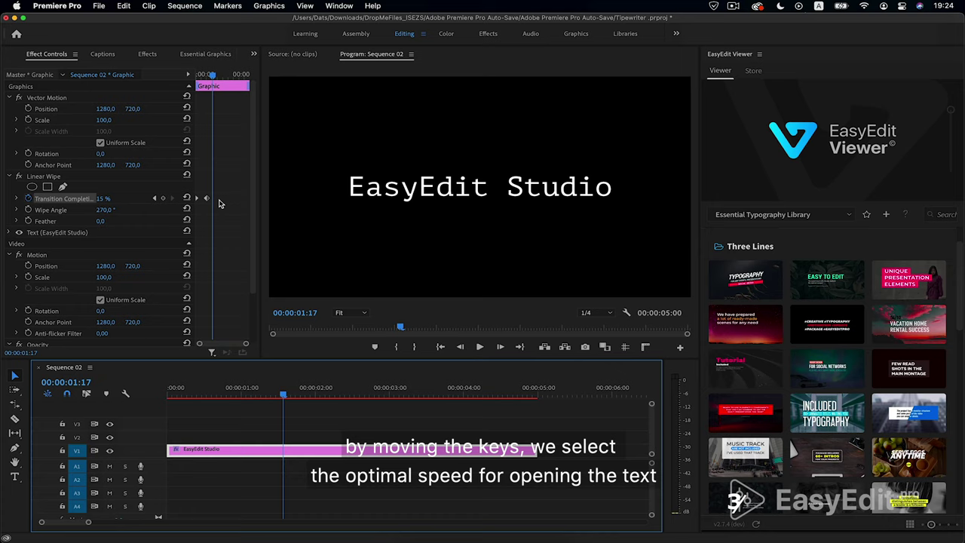
- Retime the 15% end keyframe to tune the reveal speed and preview the typing animation
left_click_drag(207, 198, 239, 197)
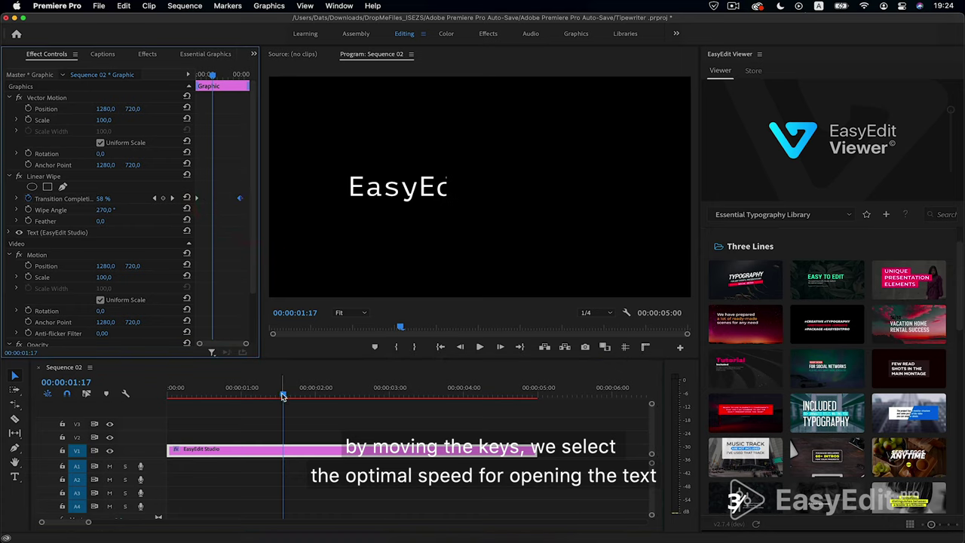
left_click_drag(282, 395, 167, 399)
key("space")
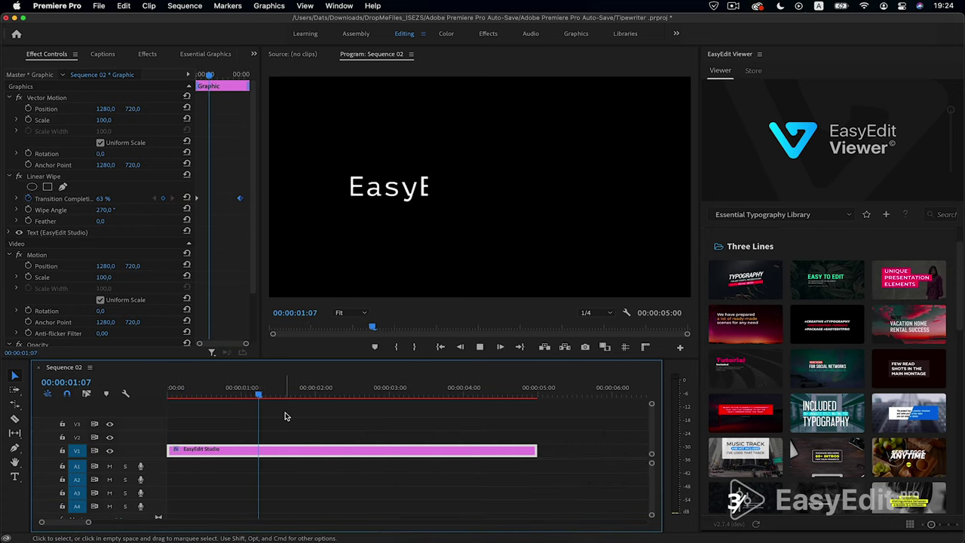
key("space")
left_click_drag(239, 198, 212, 199)
left_click(209, 198)
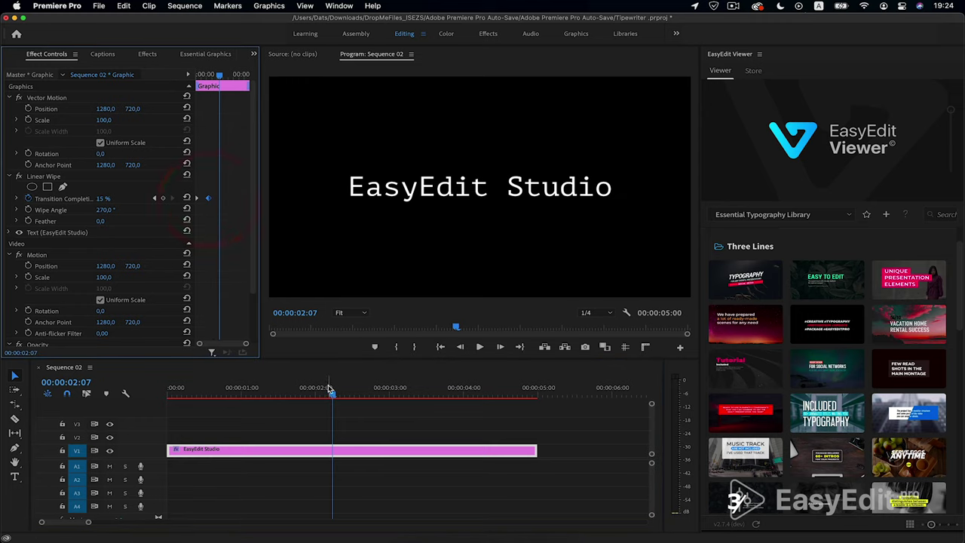
left_click_drag(332, 395, 120, 433)
left_click(110, 431)
key("space")
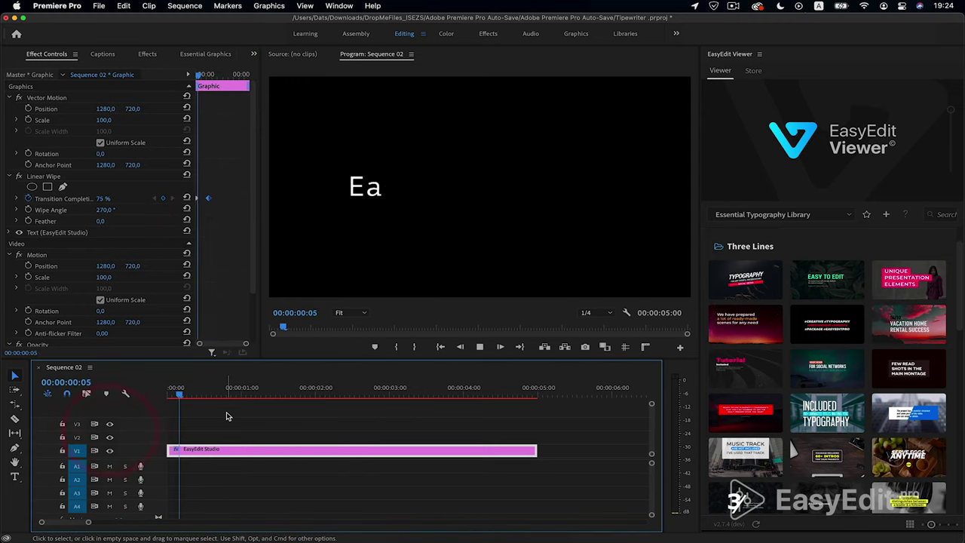
key("space")
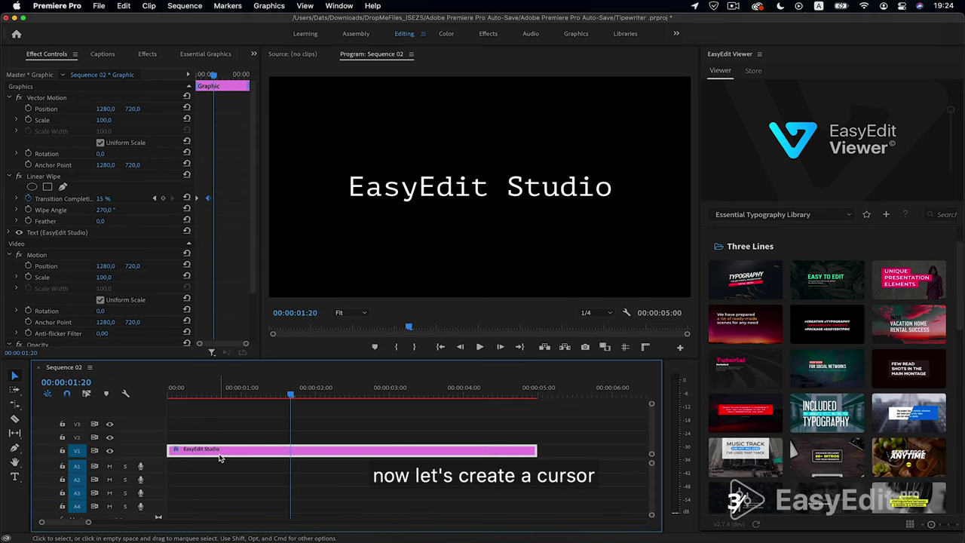
- Draw a thin white rectangle cursor bar just left of the title text on V2
left_click(277, 429)
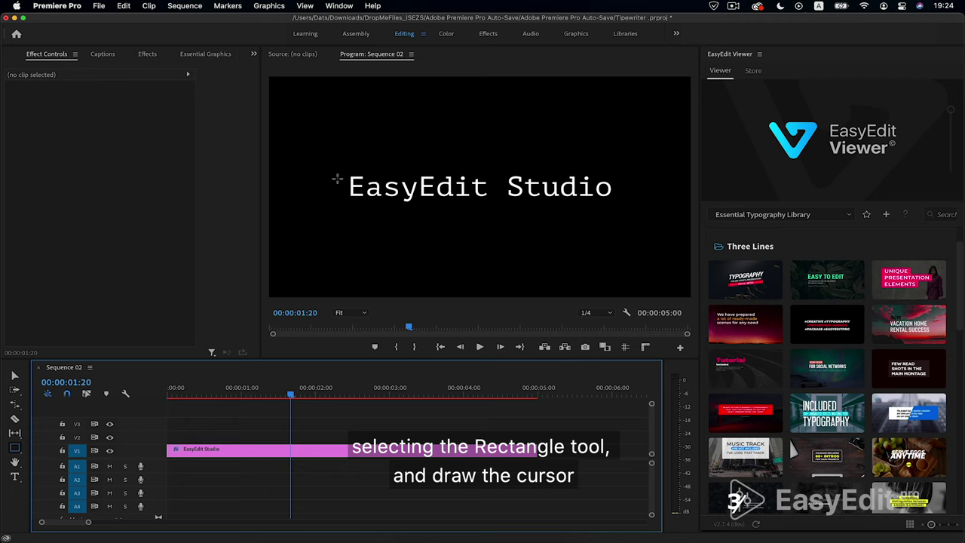
left_click_drag(335, 170, 341, 199)
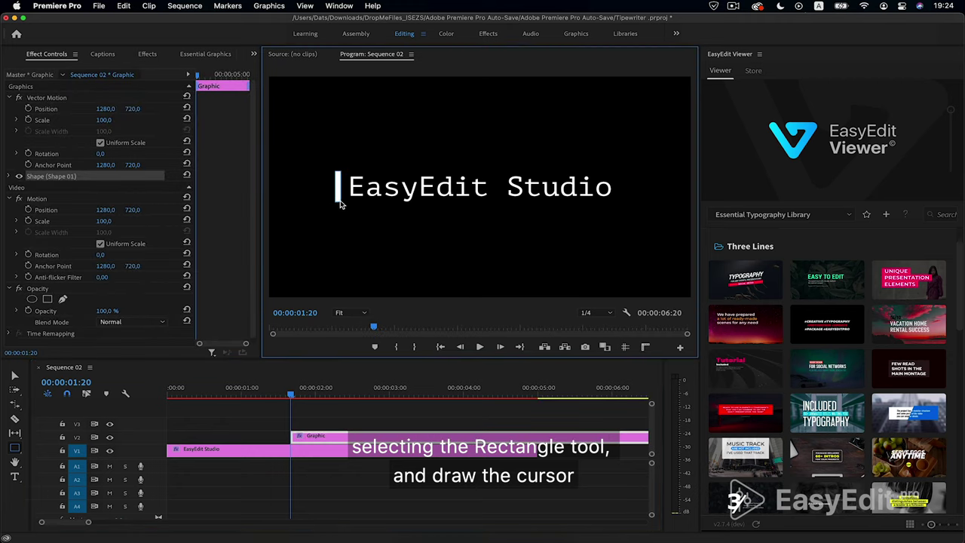
left_click(340, 200)
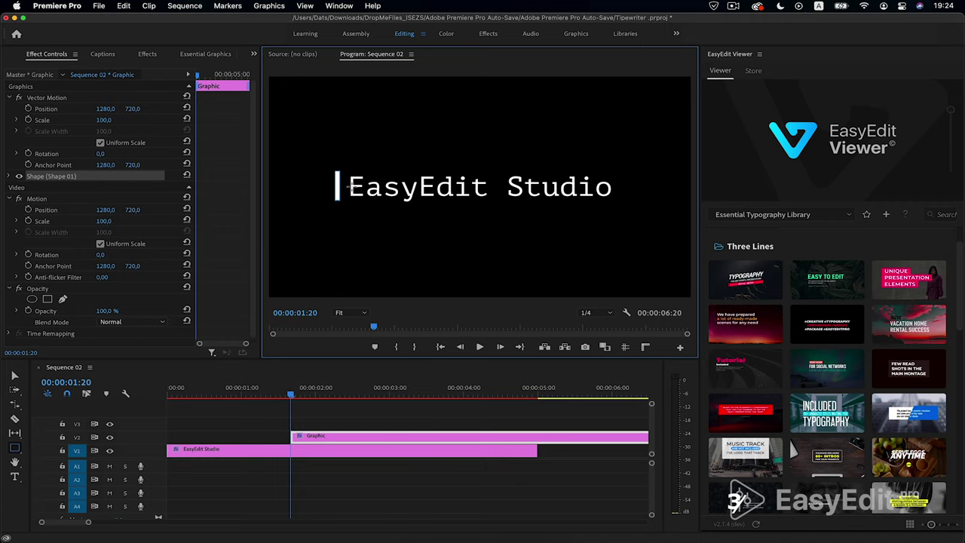
- Disable Uniform Scale and set the bar's Vertical Scale to 103 and Horizontal Scale to 47
left_click(9, 176)
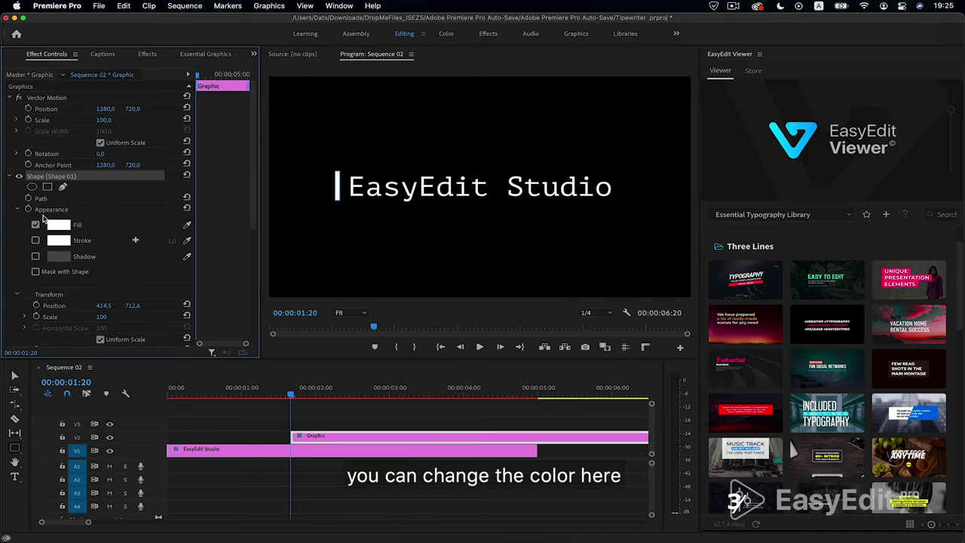
scroll(33, 213, "down", 5)
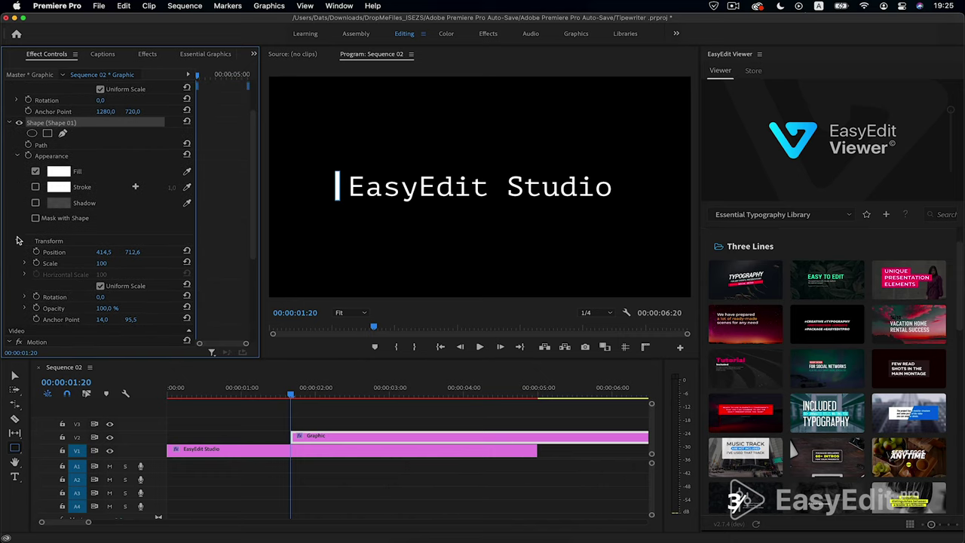
scroll(18, 240, "down", 1)
left_click(100, 266)
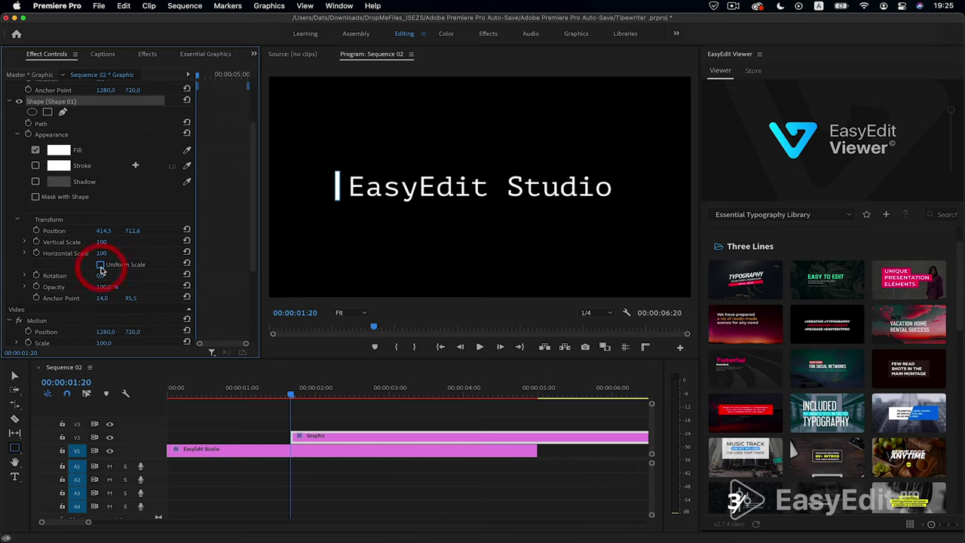
left_click_drag(101, 242, 83, 253)
left_click_drag(253, 219, 248, 157)
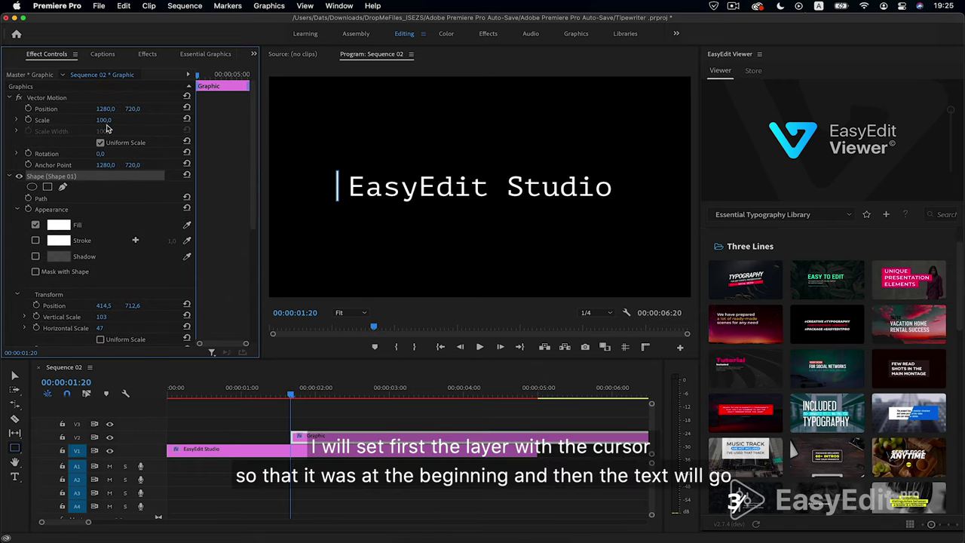
left_click(244, 428)
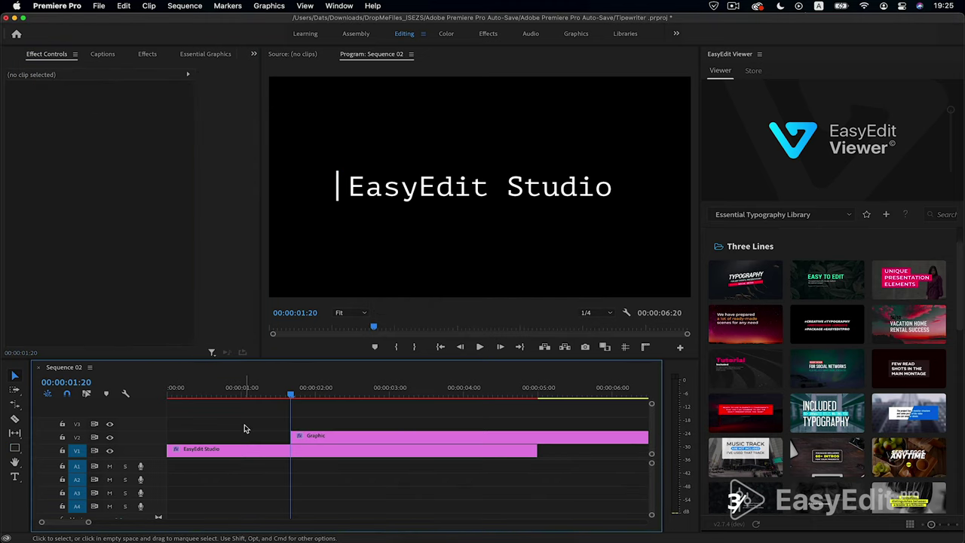
- Zoom out the timeline and move the cursor Graphic clip to the sequence start on V2
key("minus")
left_click_drag(267, 437, 204, 439)
left_click(204, 439)
mouse_move(234, 404)
left_mouse_down()
mouse_move(173, 401)
mouse_move(226, 395)
left_mouse_up()
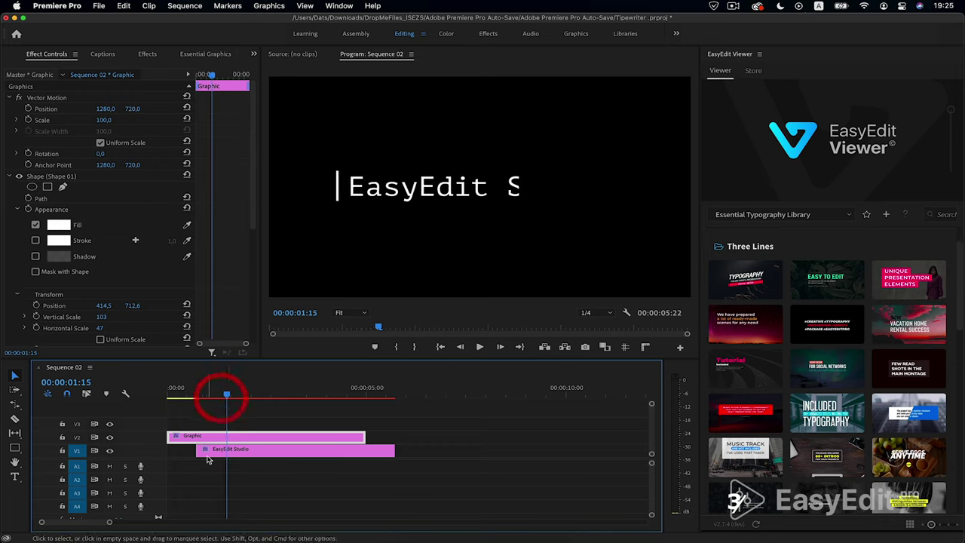
- Delay the EasyEdit Studio clip to 00:00:01:15, preview the timing, and select the cursor clip
left_click_drag(211, 450, 241, 450)
key("Home")
left_click(120, 408)
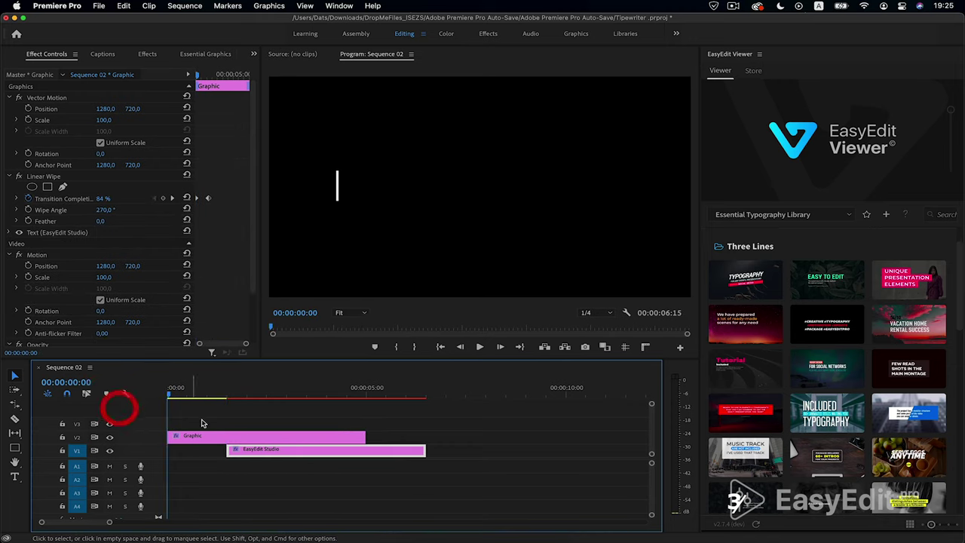
key("space")
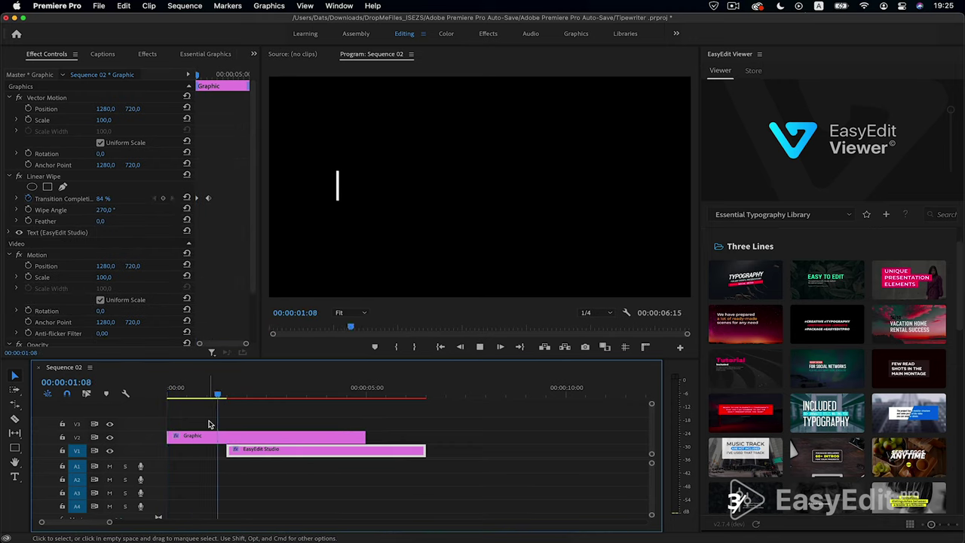
key("space")
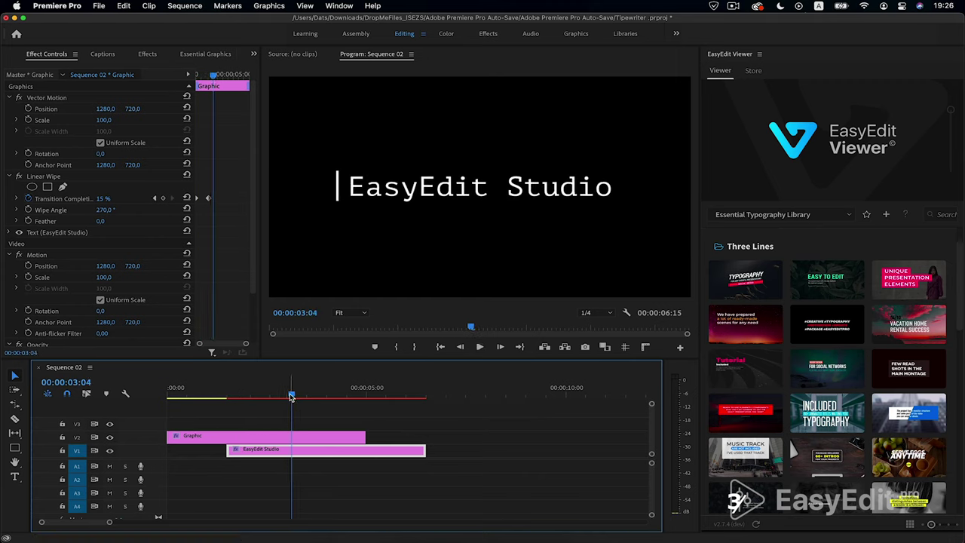
left_click(234, 437)
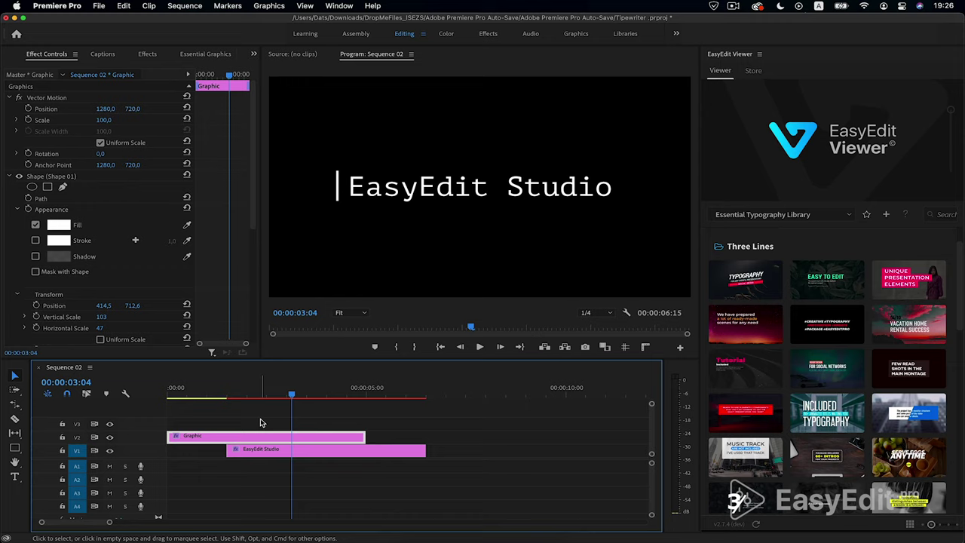
key("Up")
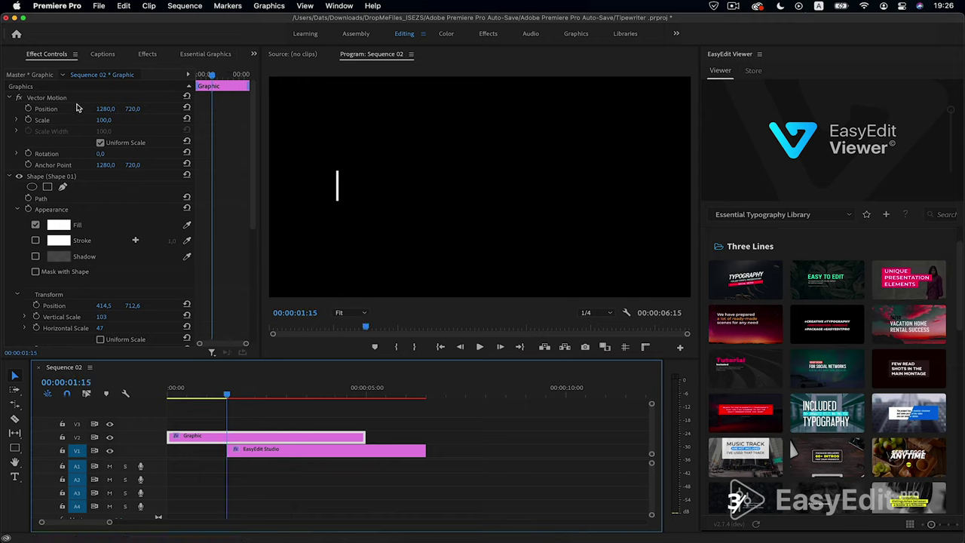
- Place the cursor bar at the title's start and set its first Position keyframe at 01:17
left_click_drag(96, 108, 106, 109)
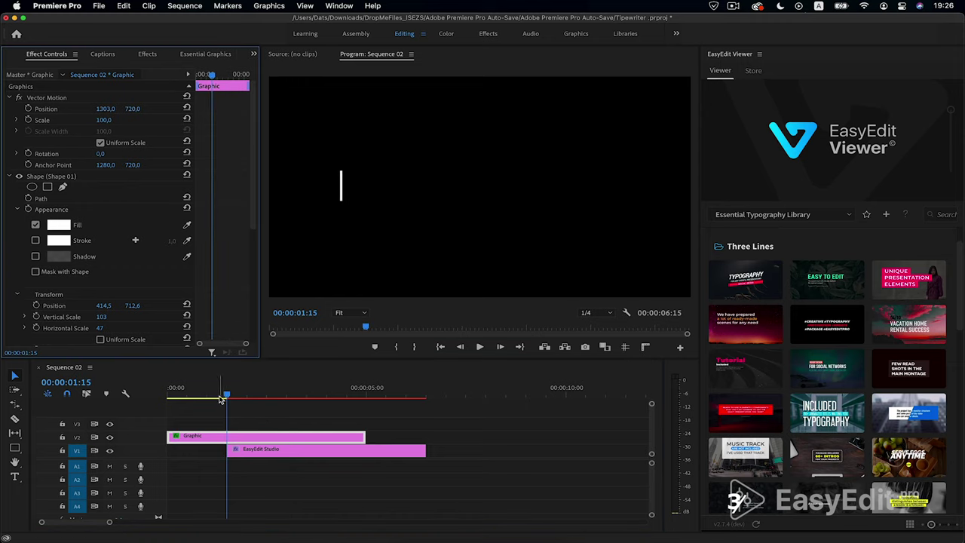
key("Right")
key("Right")
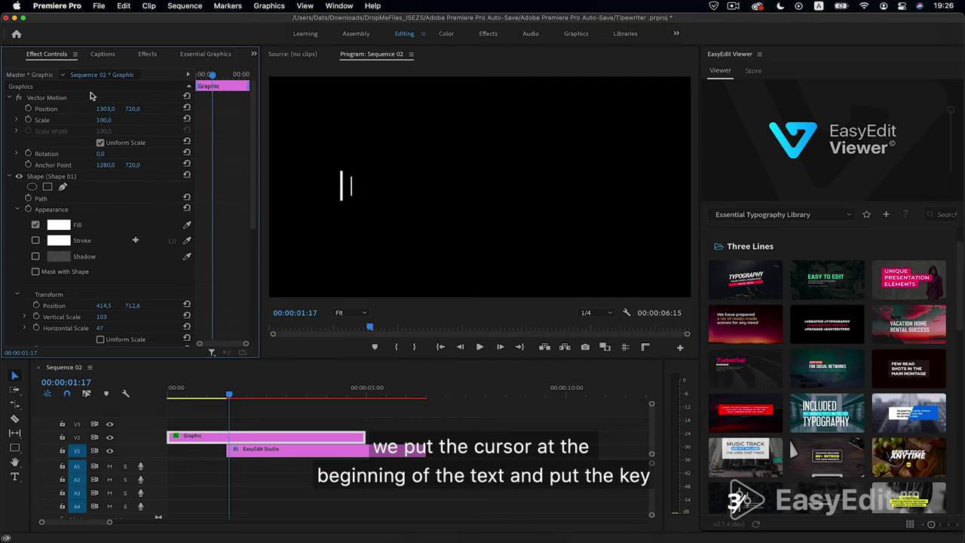
left_click_drag(105, 108, 129, 109)
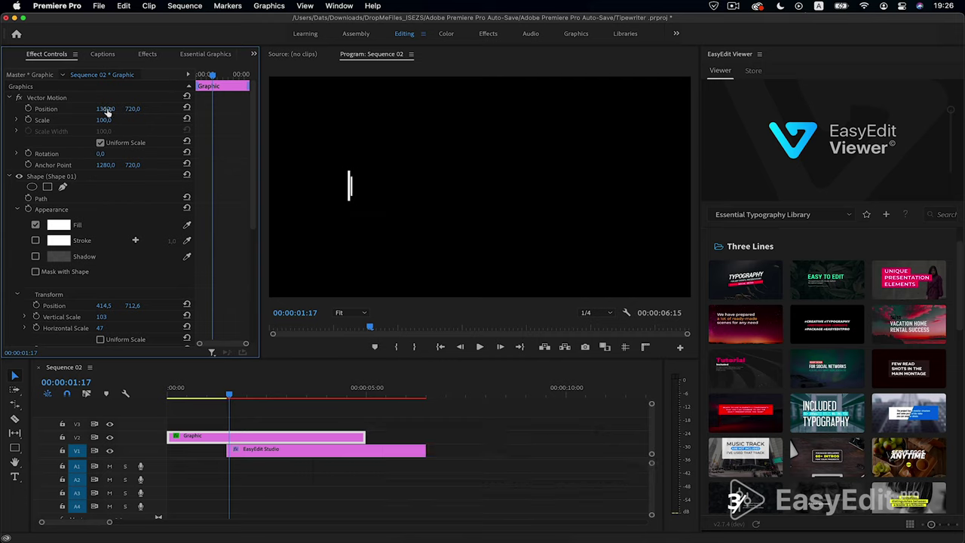
left_click(28, 109)
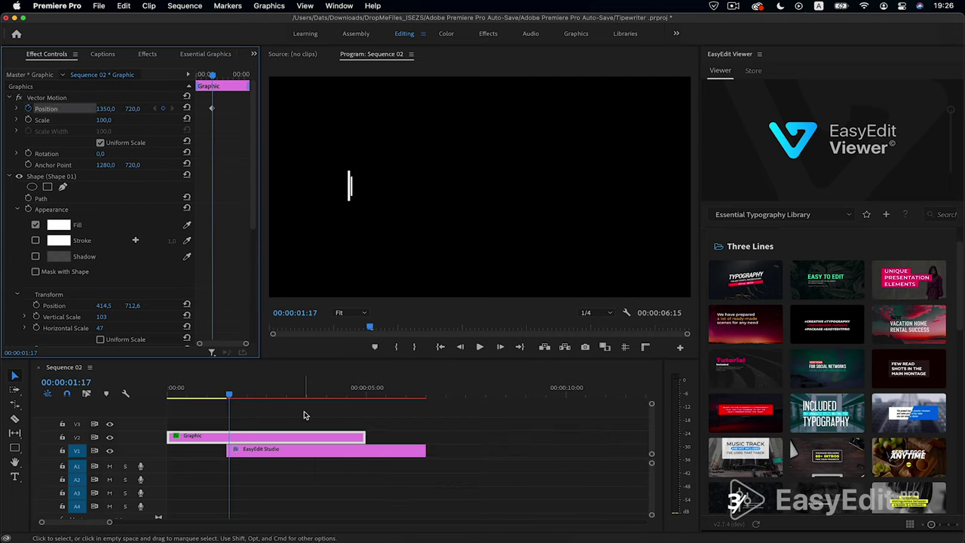
left_click(230, 397)
- At 02:20, move the bar to X 2955 just after 'Studio' and preview it following the text
left_click_drag(230, 397, 274, 398)
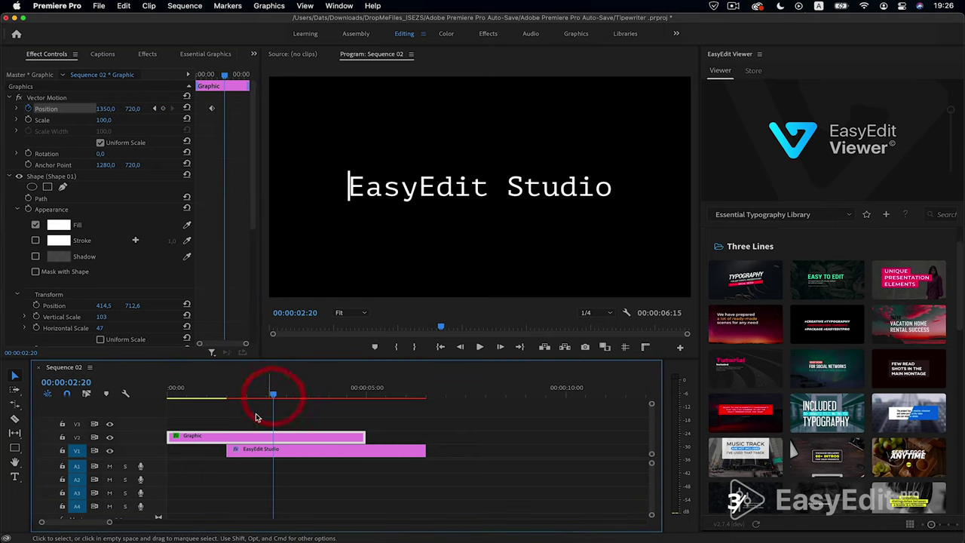
mouse_move(105, 109)
left_mouse_down()
mouse_move(162, 109)
mouse_move(106, 108)
left_mouse_up()
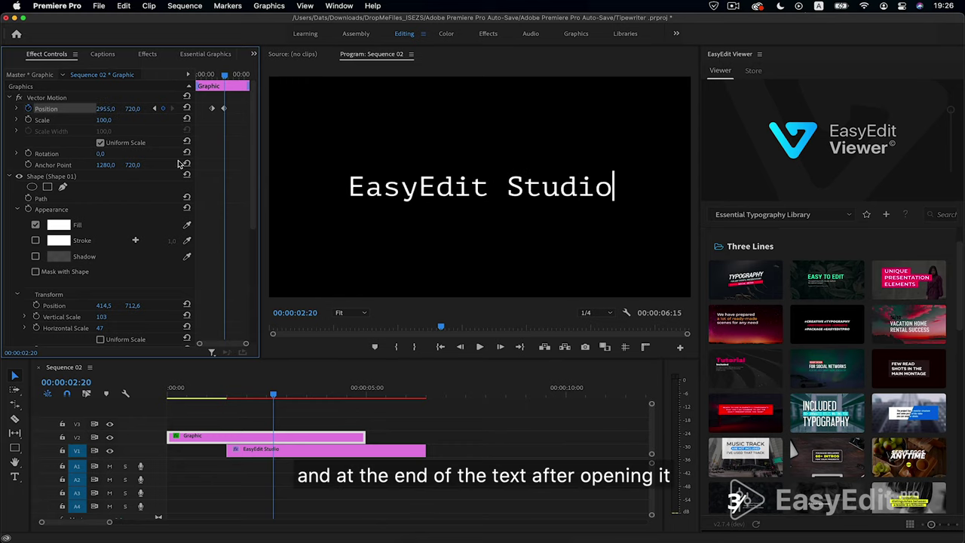
left_click_drag(282, 391, 161, 395)
key("space")
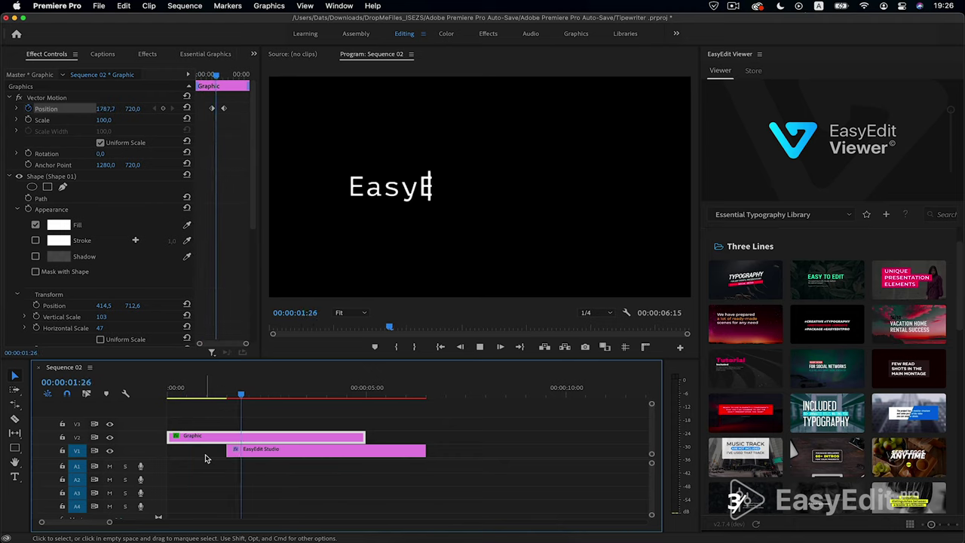
key("space")
key("Left")
key("Left")
key("Left")
key("Left")
key("Left")
key("Left")
key("Left")
key("Left")
key("Left")
key("Left")
key("Left")
key("Left")
key("Left")
key("Left")
key("Left")
key("Left")
key("Left")
key("Left")
key("Left")
key("Left")
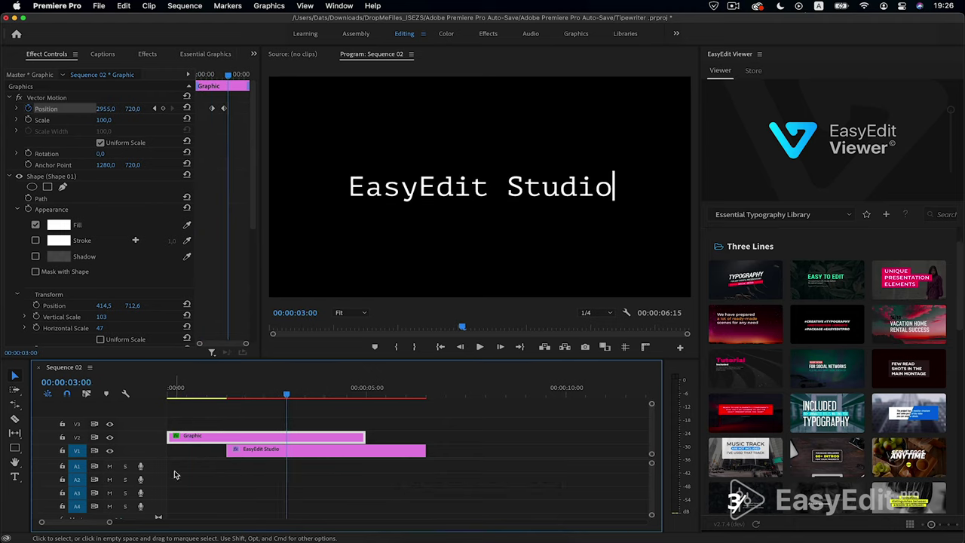
key("Left")
key("Left")
key("Left")
key("Left")
key("Left")
key("Left")
key("Left")
key("Left")
key("Left")
key("Left")
key("Left")
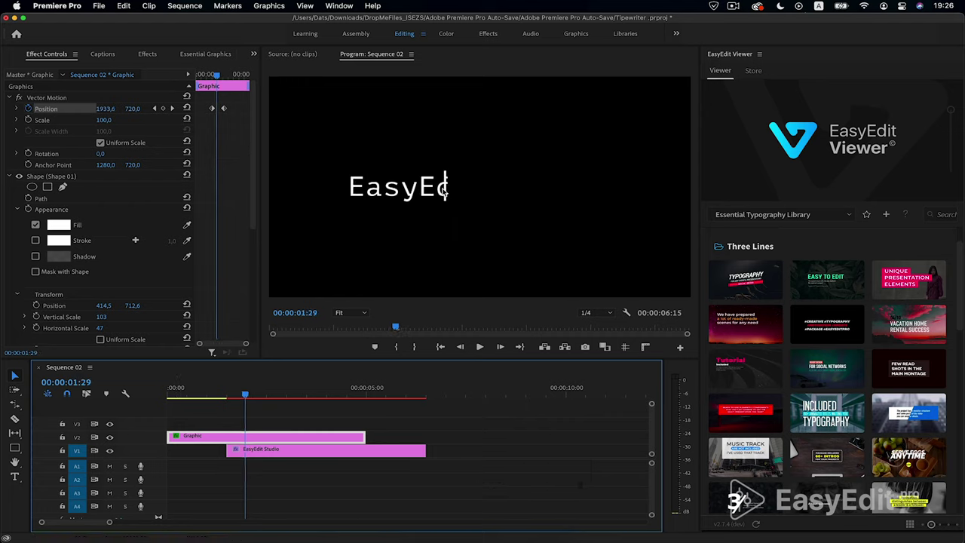
- Step back to 01:17 and set the cursor's Position X to 1377
left_click(99, 123)
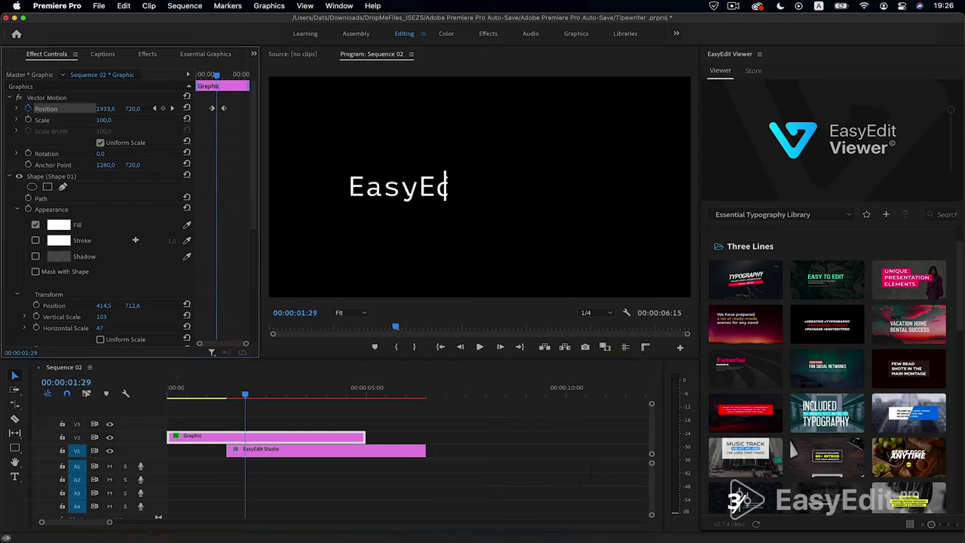
key("Left")
key("Left")
key("Left")
key("Left")
key("Left")
key("Left")
key("Left")
key("Left")
key("Left")
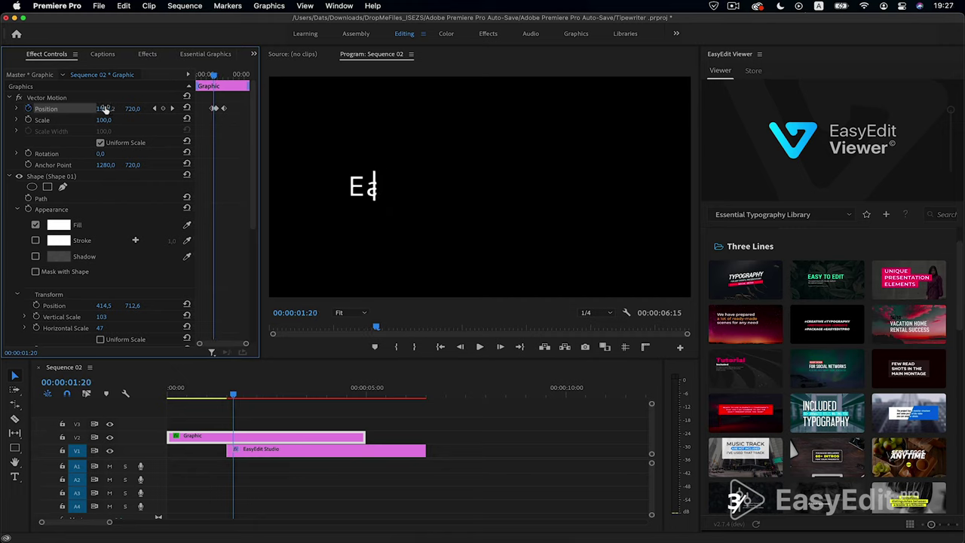
key("Left")
key("Left")
key("Left")
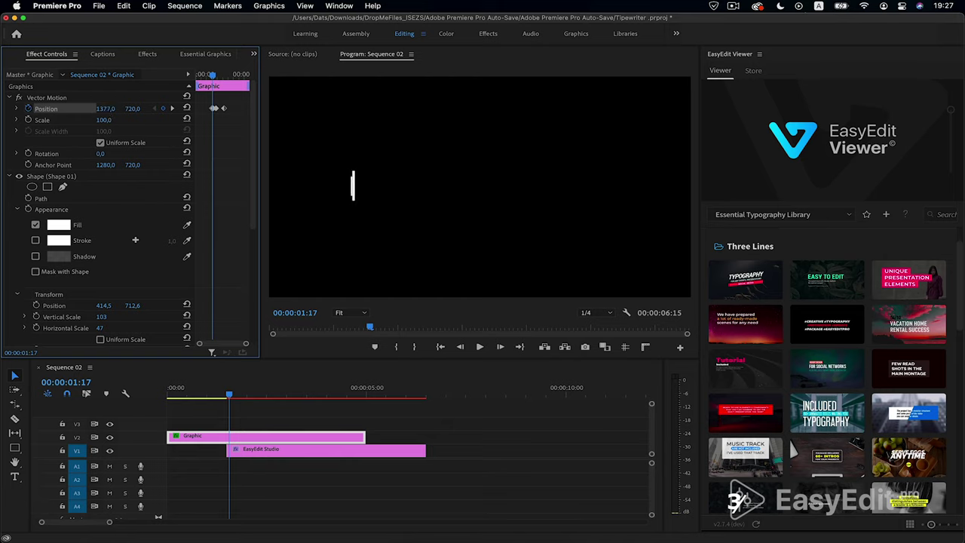
key("Left")
key("Left")
key("Left")
key("Left")
key("Left")
key("Left")
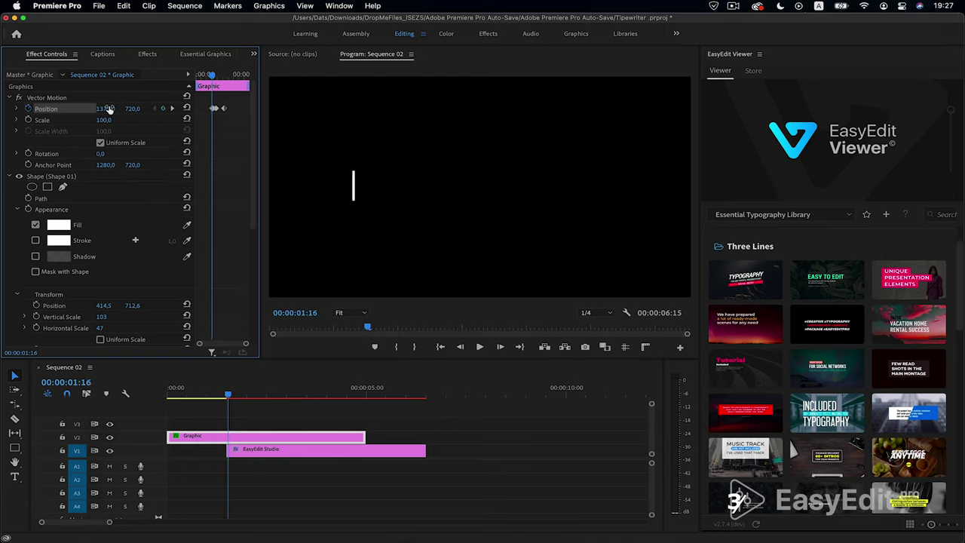
- Rewind to the sequence start and play it to check the cursor alignment
left_click(214, 396)
left_click_drag(213, 396, 148, 400)
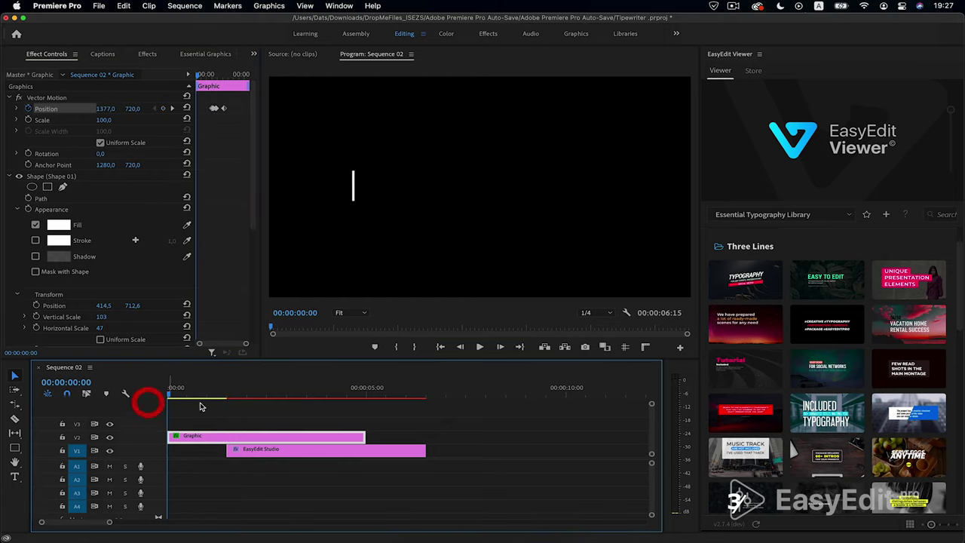
key("space")
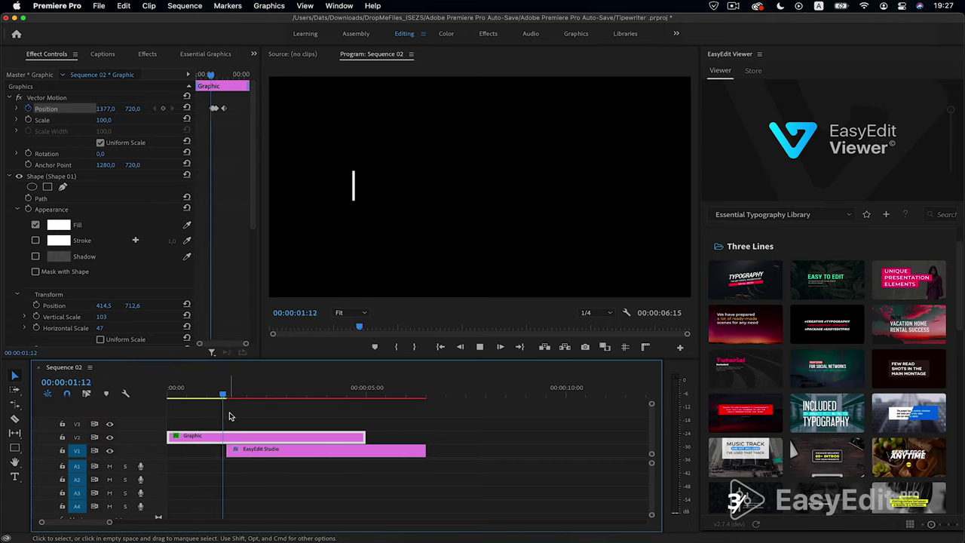
key("space")
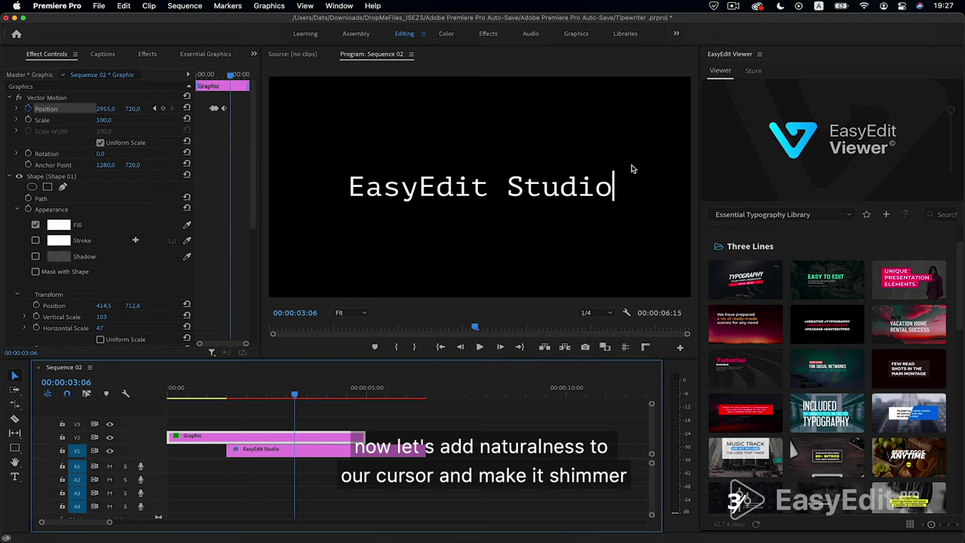
- From the sequence start, zoom in, take the Razor tool and advance 25 frames
left_click_drag(295, 395, 123, 416)
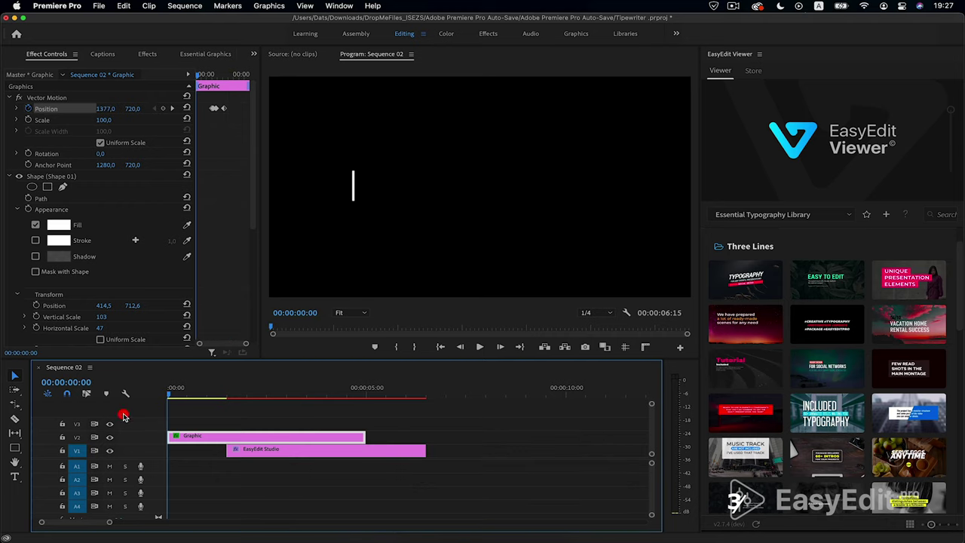
key("=")
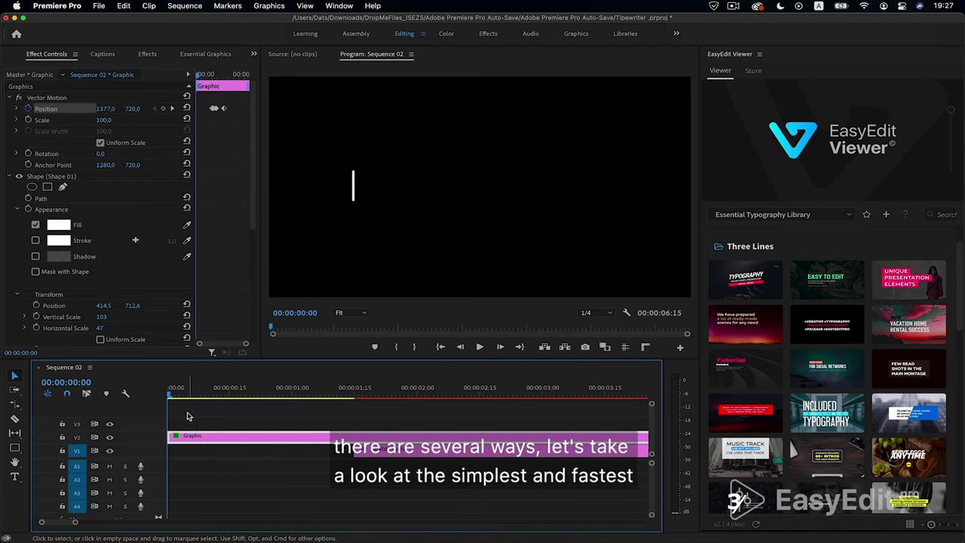
key("c")
key("shift+Right")
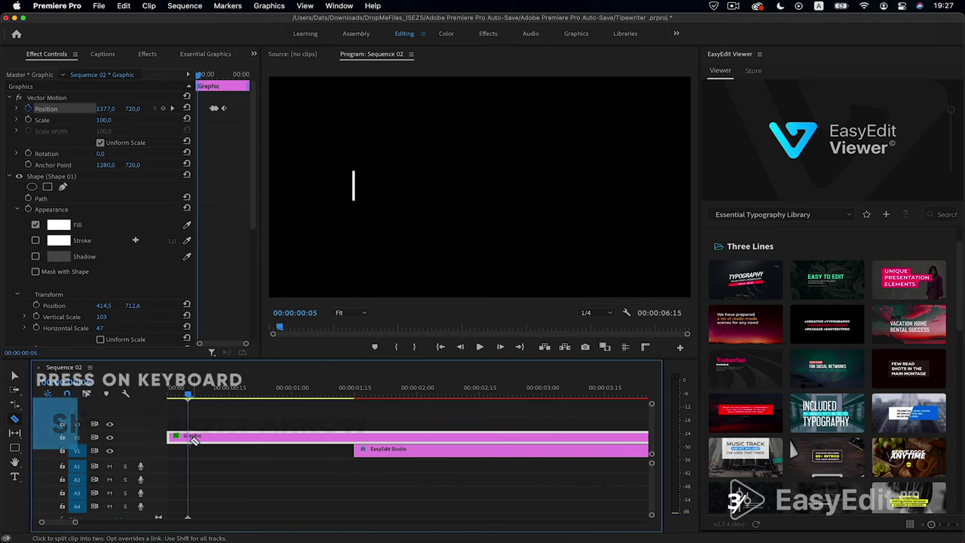
key("shift+Right")
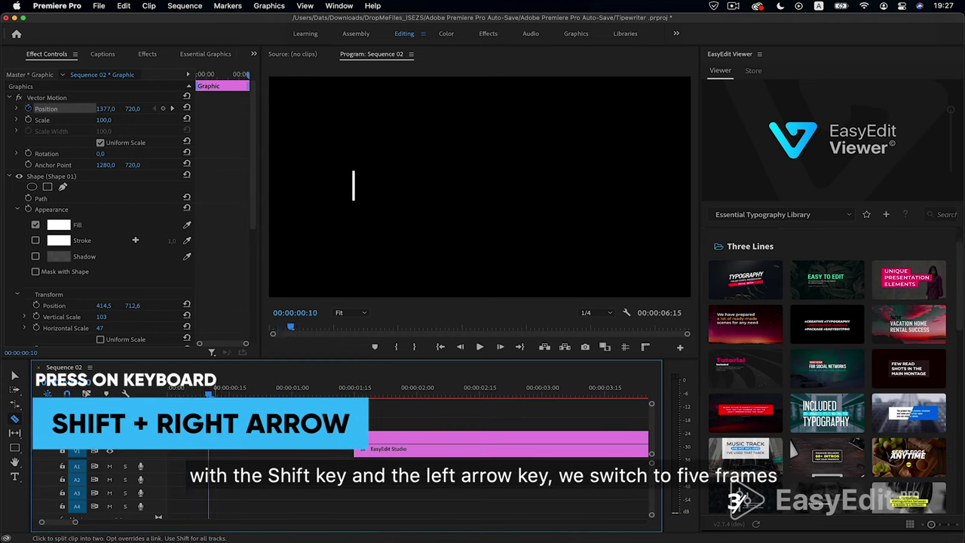
key("shift+Right")
key("shift+Right")
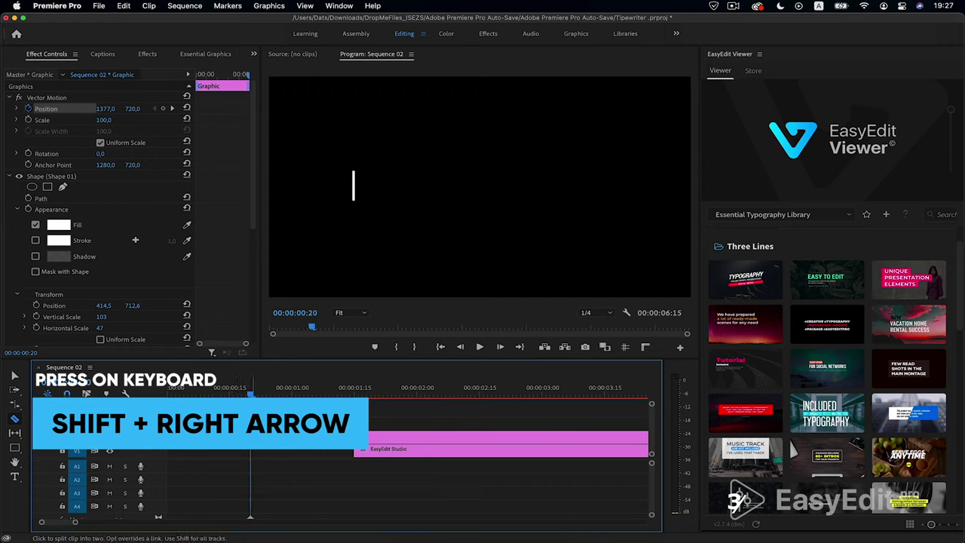
key("shift+Right")
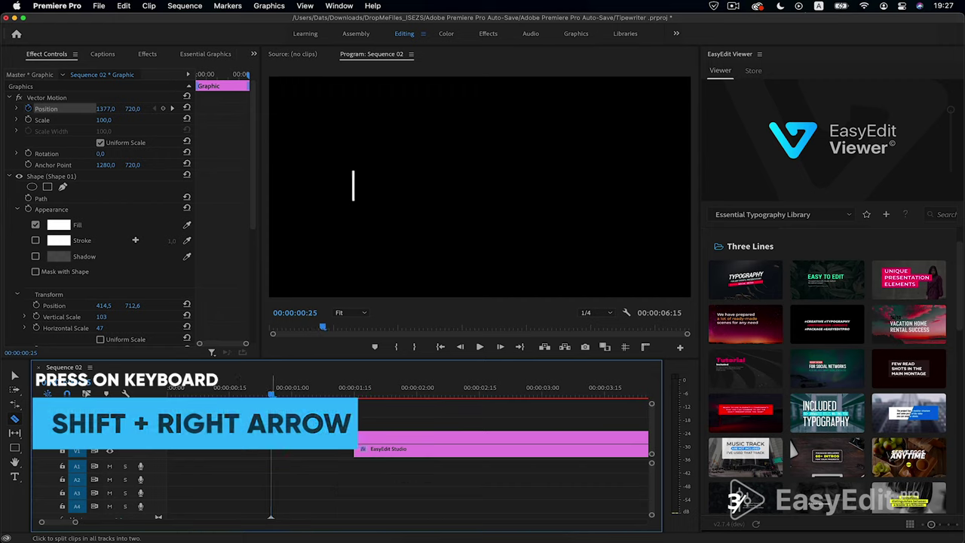
key("shift+Right")
key("shift+Right")
- Cut the V2 cursor Graphic clip at every five-frame step across the visible timeline
left_click(315, 439)
key("shift+Right")
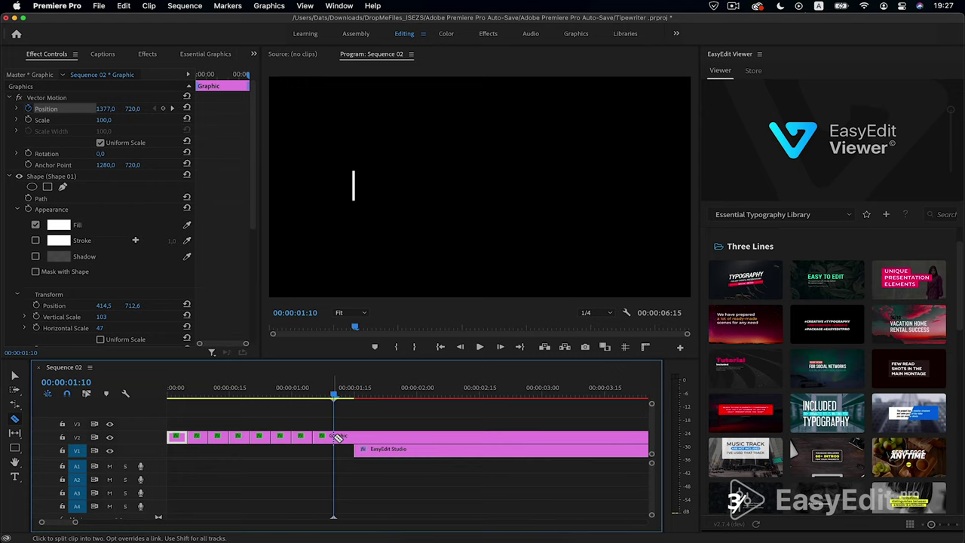
left_click(335, 439)
key("shift+Right")
left_click(355, 439)
key("shift+Right")
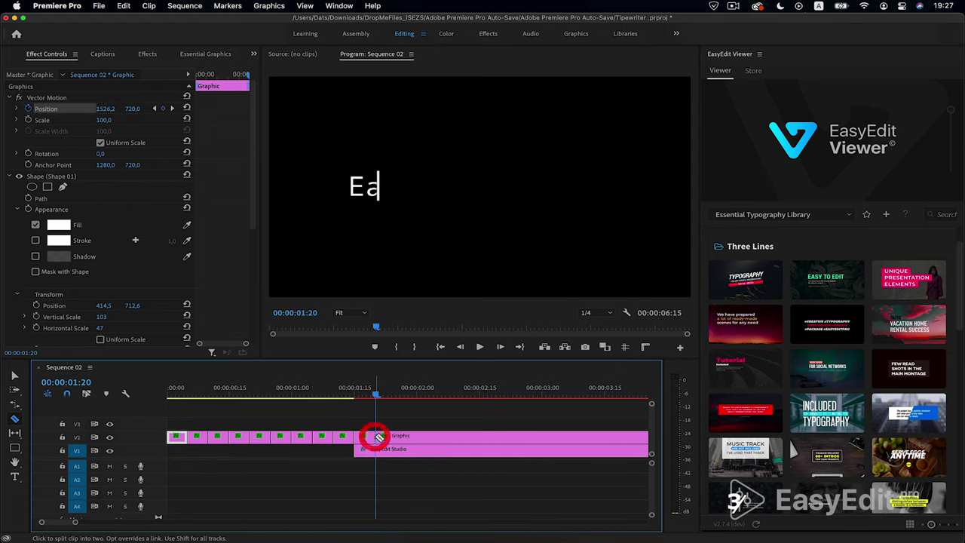
left_click(378, 437)
key("shift+Right")
left_click(398, 439)
key("shift+Right")
left_click(418, 438)
key("shift+Right")
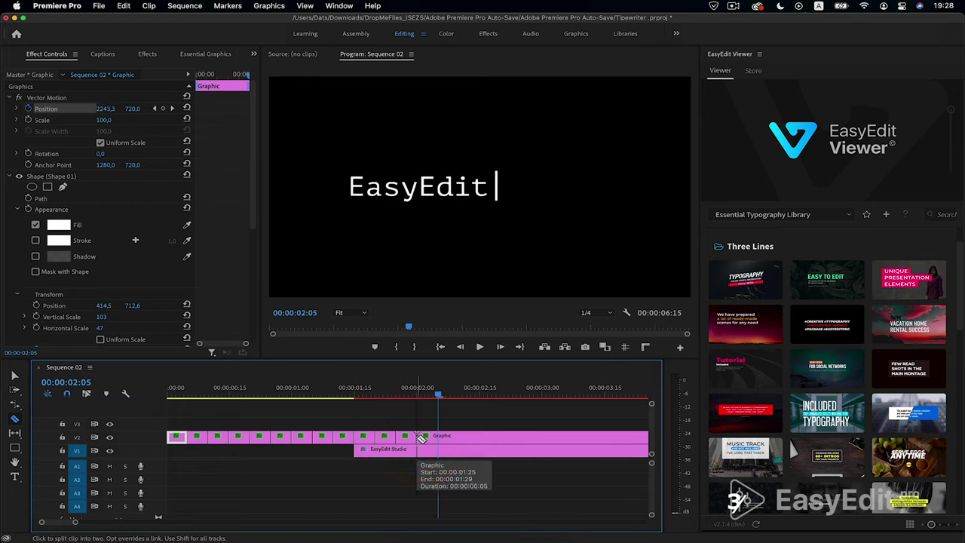
left_click(437, 438)
key("shift+Right")
left_click(459, 438)
key("shift+Right")
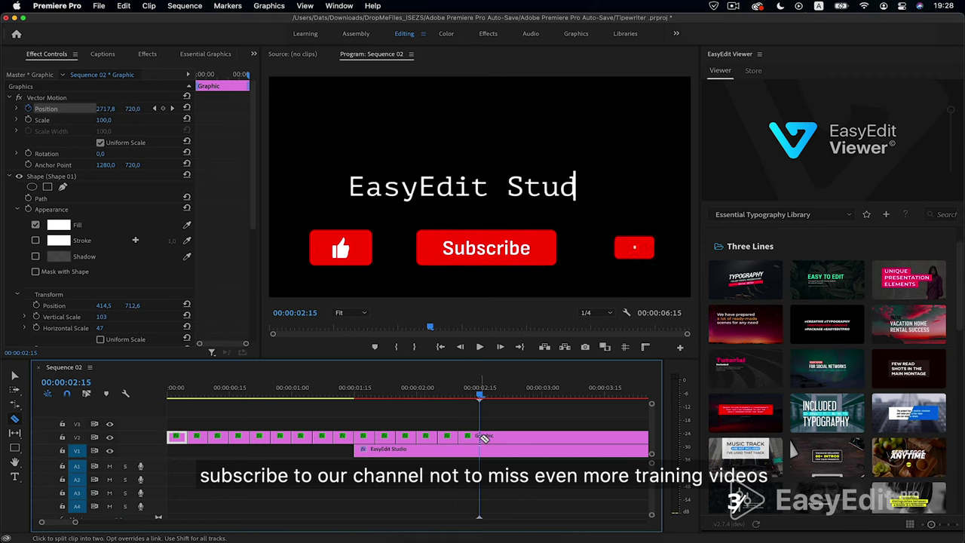
left_click(485, 438)
key("shift+Right")
left_click(505, 439)
key("shift+Right")
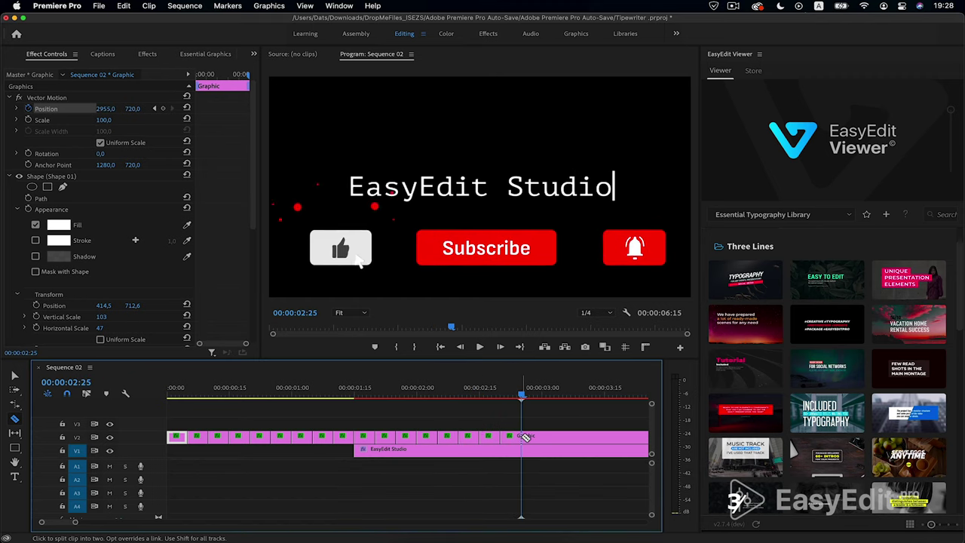
left_click(526, 437)
key("shift+Right")
left_click(546, 438)
key("shift+Right")
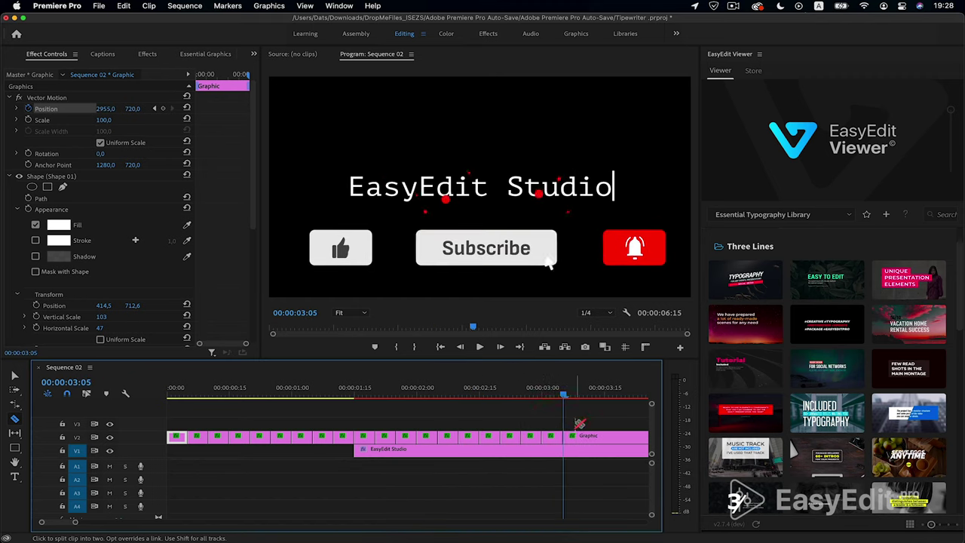
- Continue the five-frame cuts on the cursor clip through to 04:25
scroll(577, 425, "right", 5)
key("shift+Right")
left_click(379, 437)
key("shift+Right")
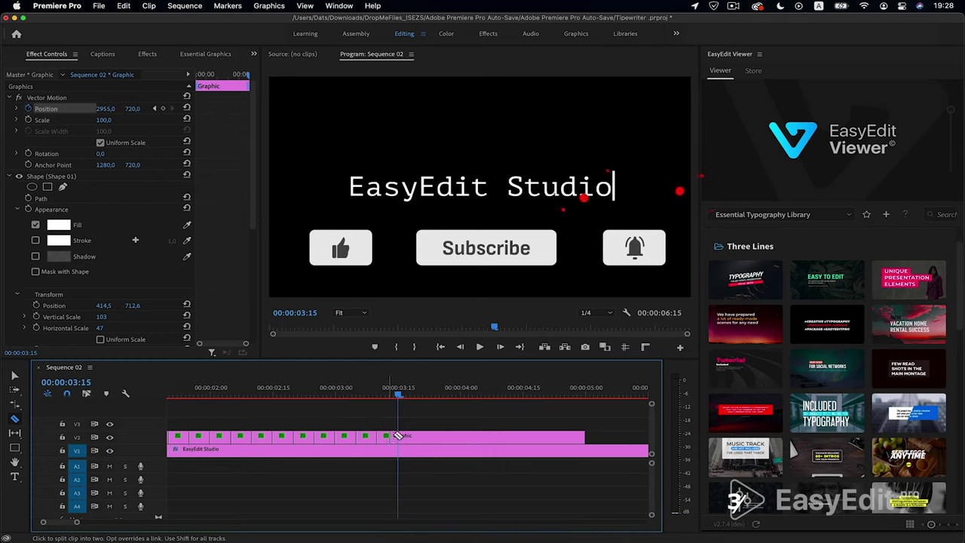
left_click(397, 436)
key("shift+Right")
left_click(420, 437)
key("shift+Right")
left_click(442, 437)
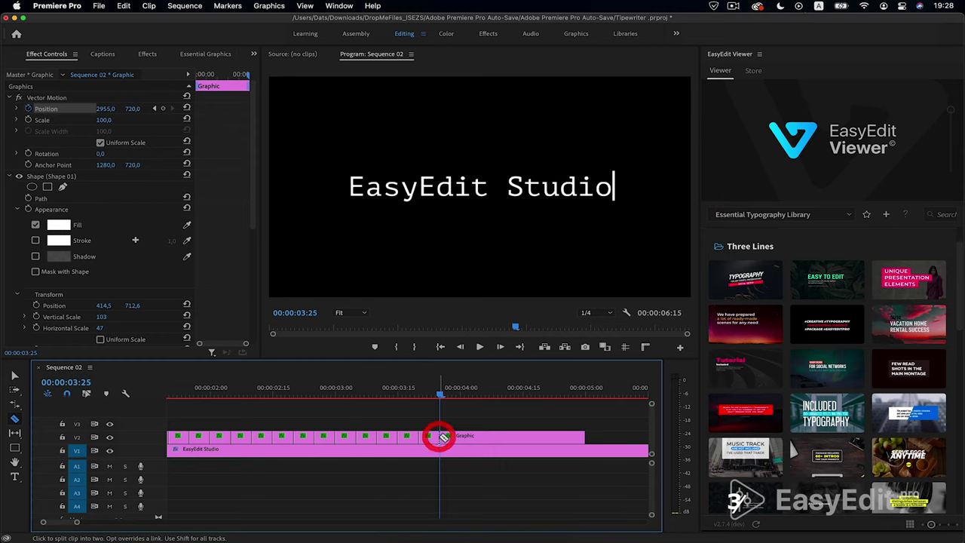
key("shift+Right")
left_click(462, 437)
key("shift+Right")
left_click(483, 437)
key("shift+Right")
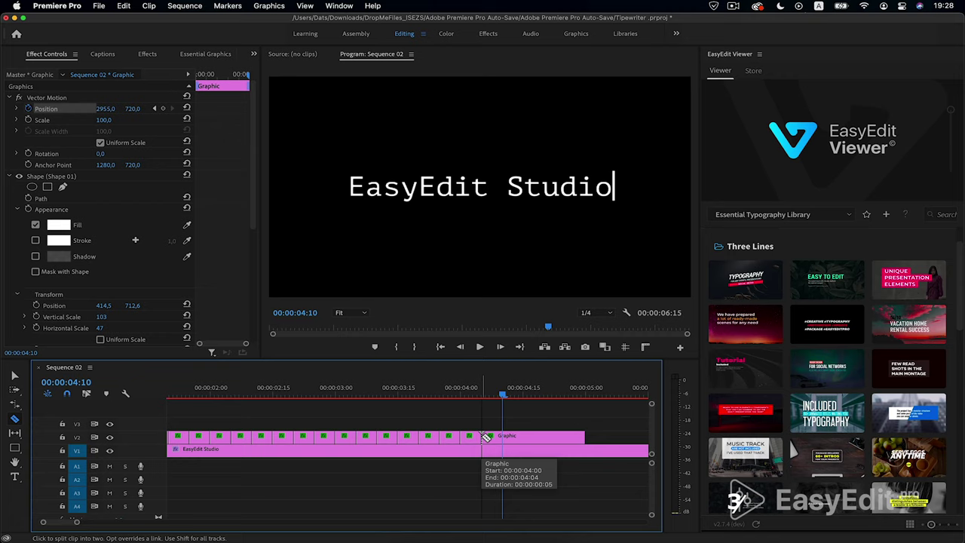
left_click(502, 437)
key("shift+Right")
left_click(523, 437)
key("shift+Right")
left_click(545, 438)
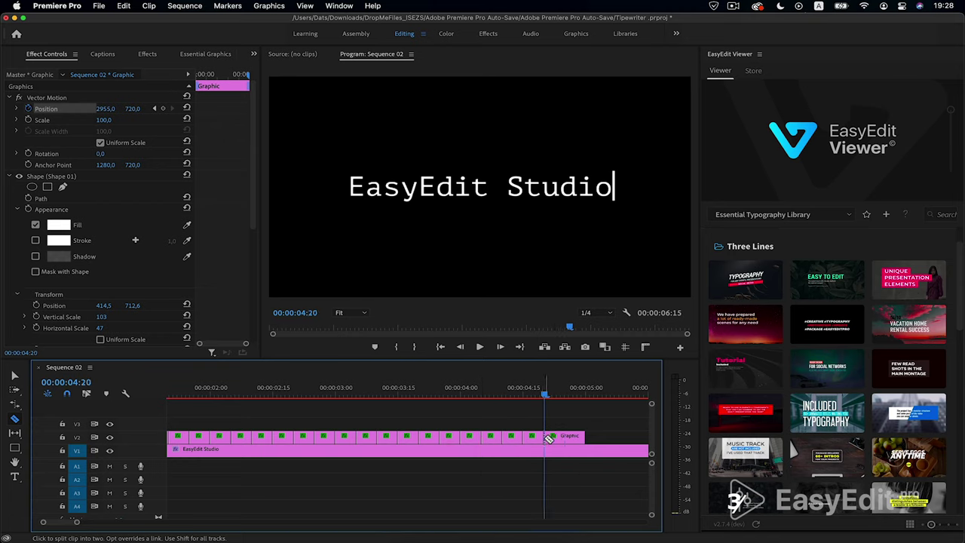
key("shift+Right")
left_click(572, 435)
- Select every other five-frame cursor fragment on V2 and delete them
key("v")
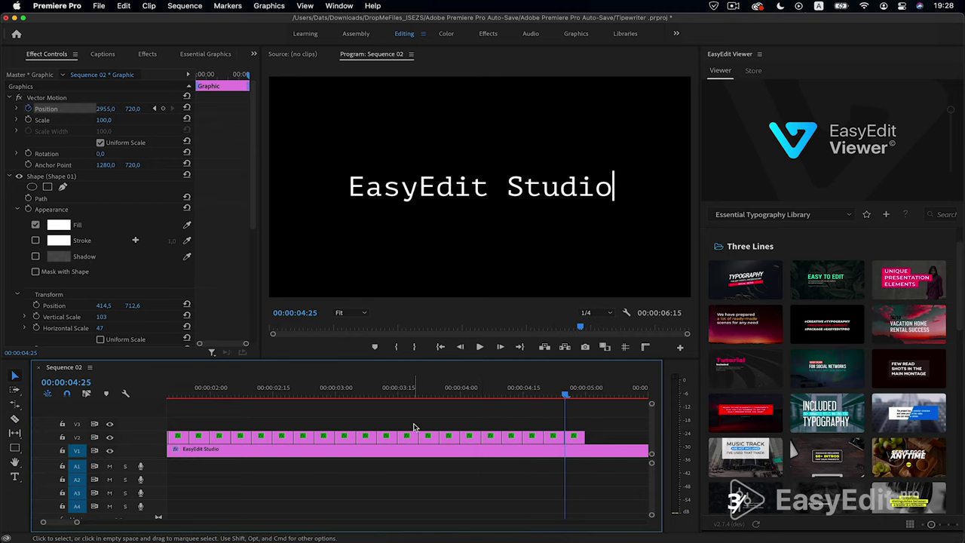
scroll(413, 428, "down", 2)
scroll(413, 428, "up", 1)
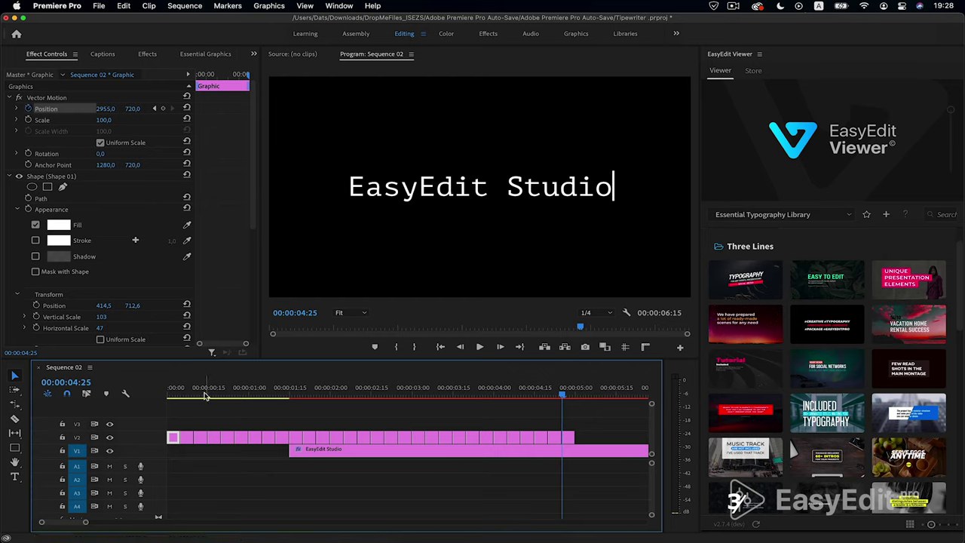
left_click(172, 438)
left_click(201, 437, "shift")
left_click(227, 437, "shift")
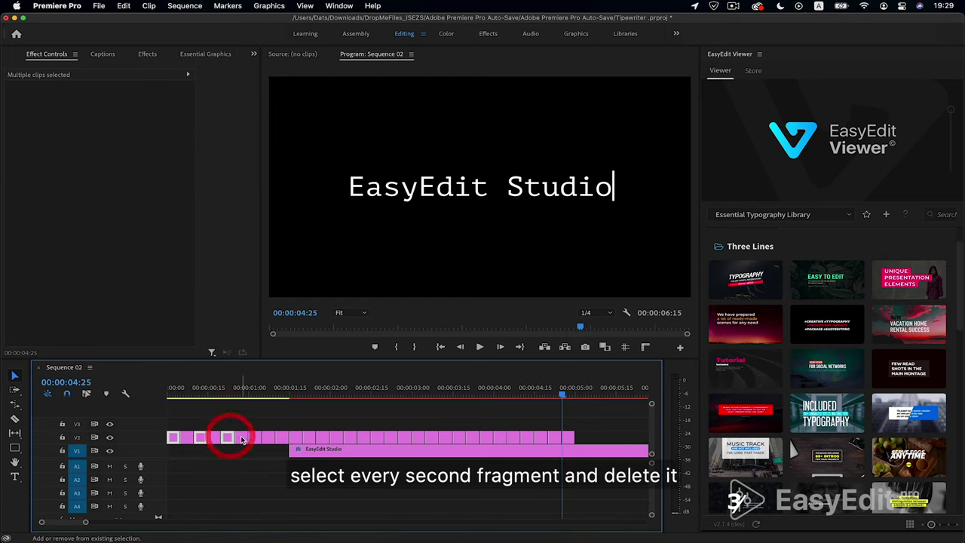
left_click(255, 437, "shift")
left_click(282, 437, "shift")
left_click(309, 437, "shift")
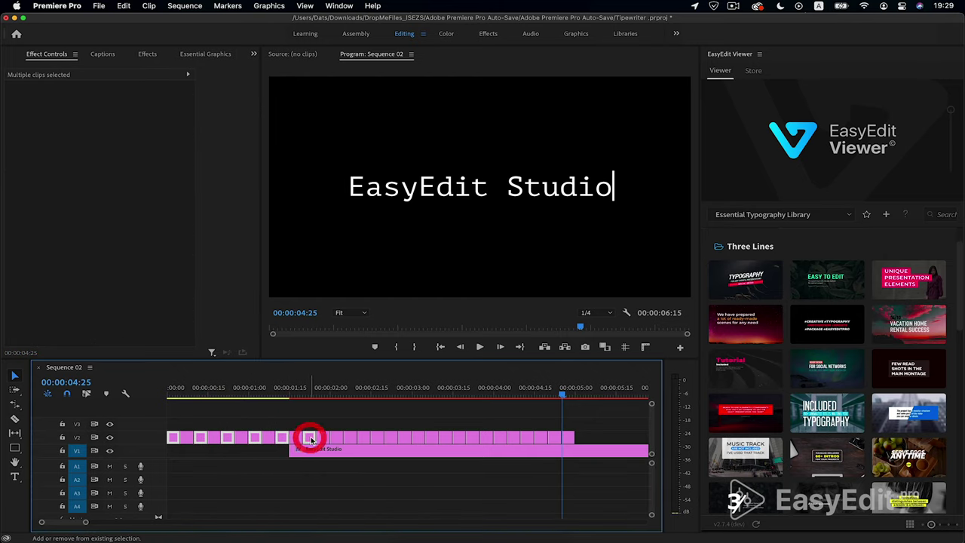
left_click(337, 437, "shift")
left_click(363, 437, "shift")
left_click(391, 438, "shift")
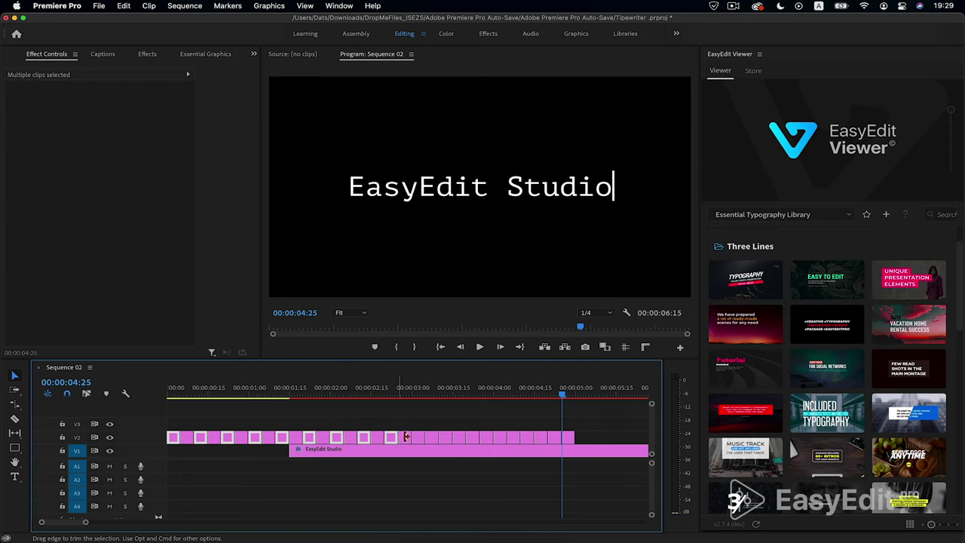
left_click(419, 437, "shift")
left_click(446, 437, "shift")
left_click(472, 438, "shift")
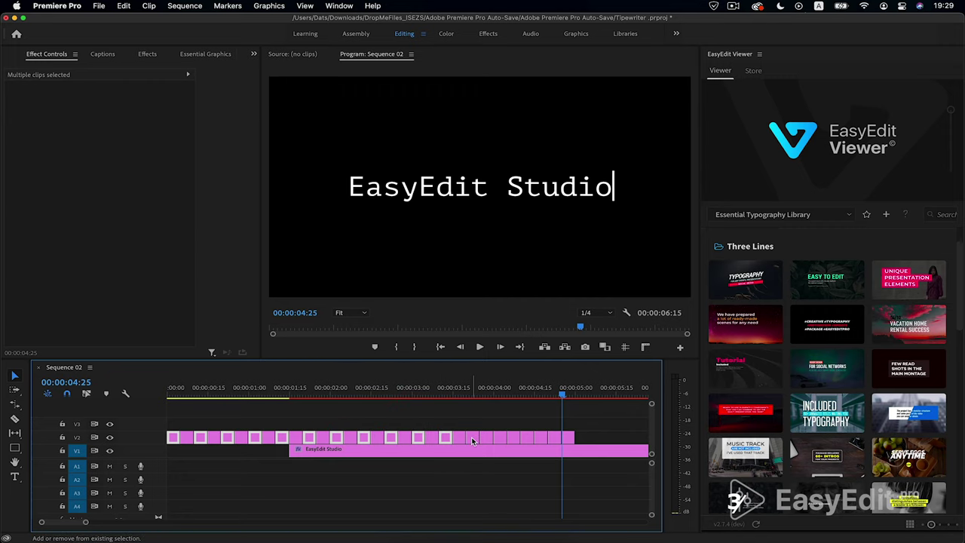
left_click(501, 437, "shift")
left_click(529, 439, "shift")
key("Delete")
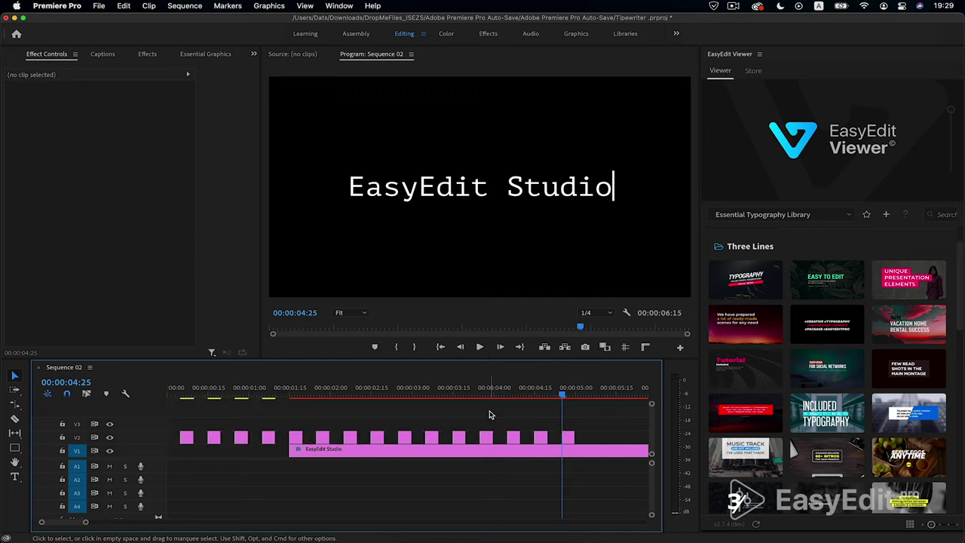
- Fit the whole sequence in view and play from the start to preview the blinking cursor
key("minus")
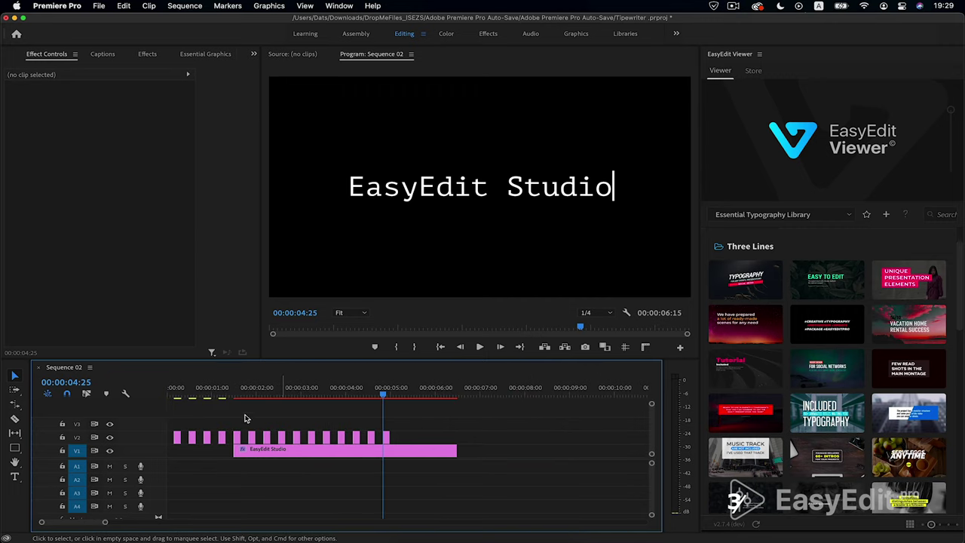
key("Home")
left_click(106, 394)
key("space")
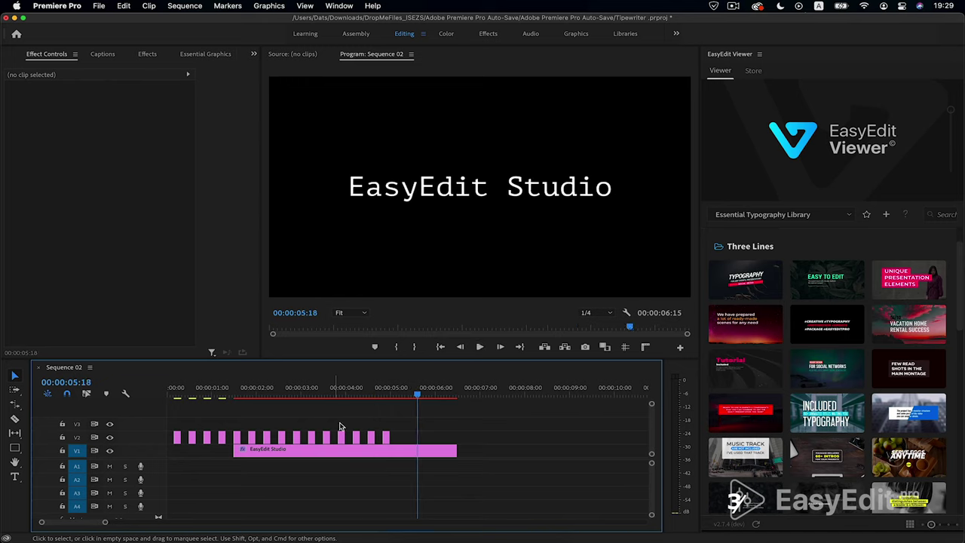
- Trim the V1 EasyEdit Studio clip to end at 00:00:05:00 and preview the typing
left_click_drag(455, 451, 390, 453)
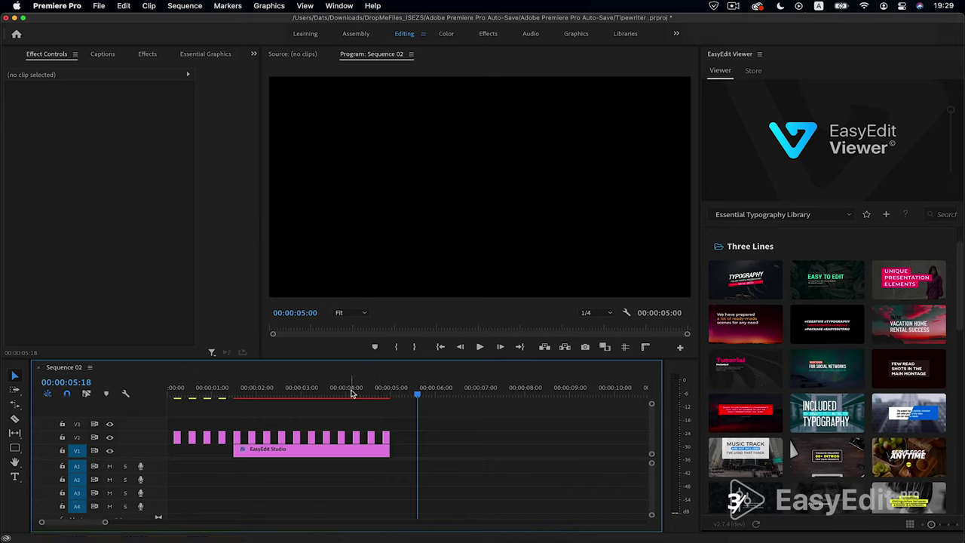
left_click_drag(350, 393, 239, 397)
key("space")
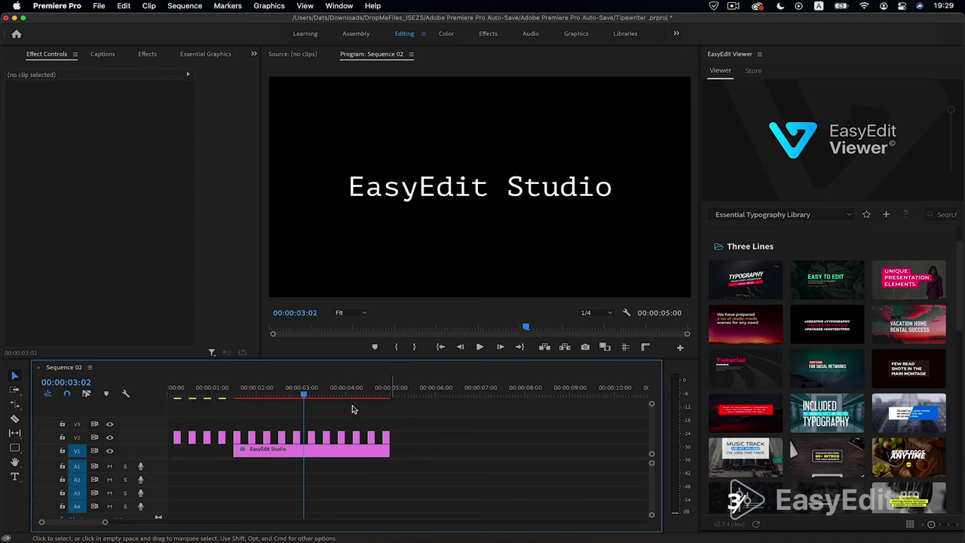
- Import Keyboard.mp4 through the Tipewriter project panel and place its audio on A1 under the title
left_click(255, 57)
left_click(272, 67)
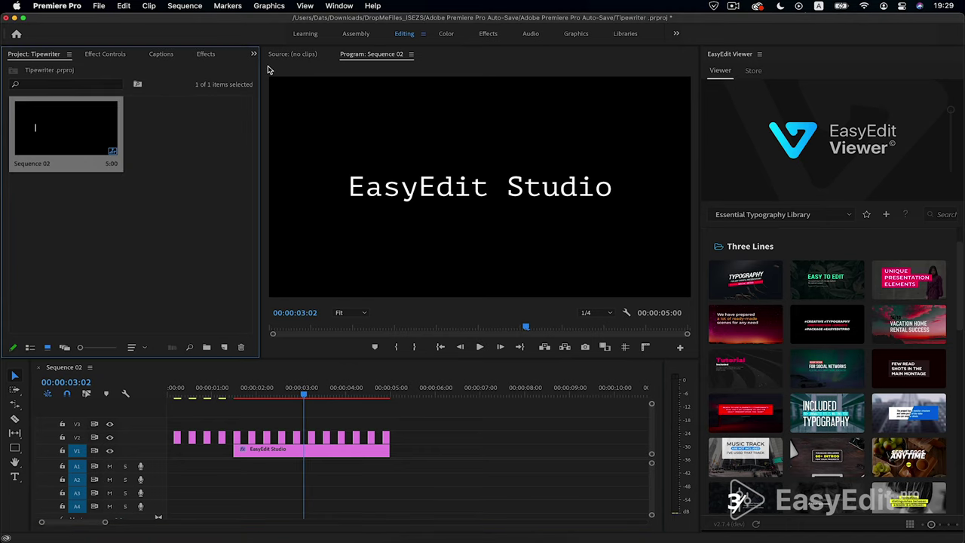
left_click(187, 156)
double_click(187, 156)
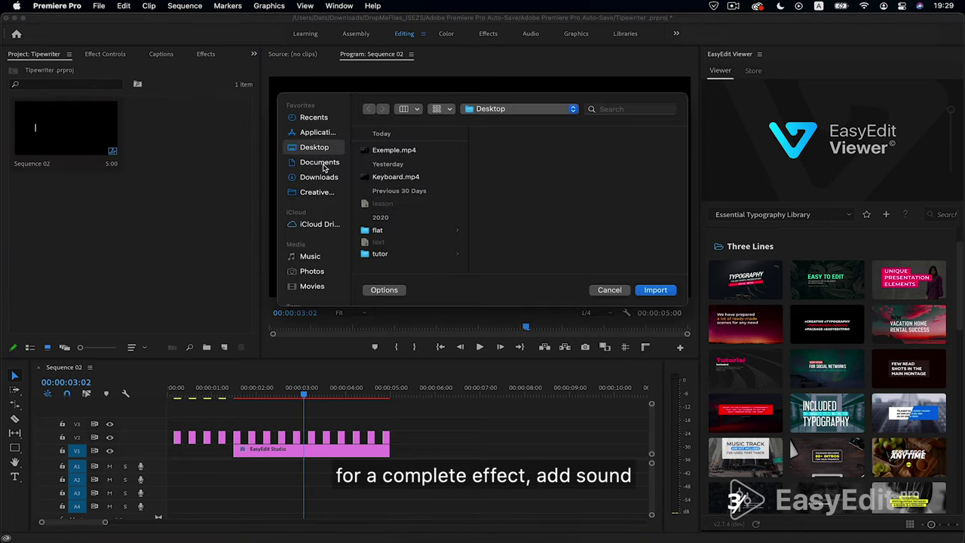
left_click(401, 177)
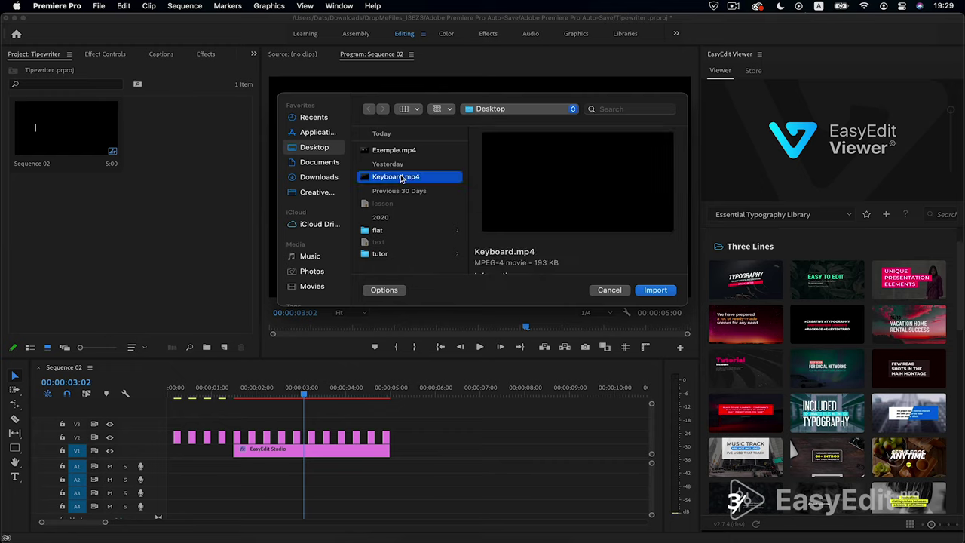
left_click(656, 291)
left_click_drag(187, 140, 264, 467)
left_click_drag(261, 395, 230, 396)
- Cut the keyboard sound at 03:03, delete the tail, and replay to check timing
key("space")
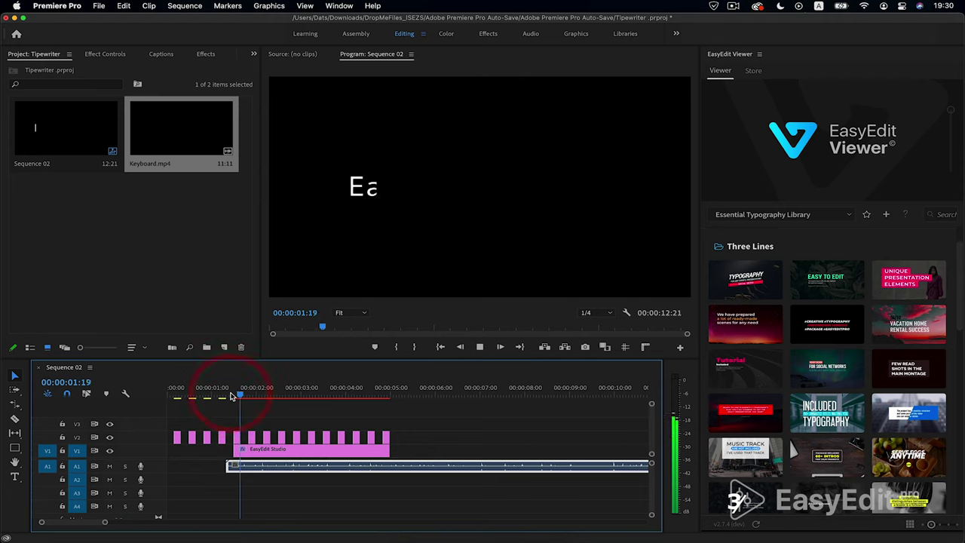
key("space")
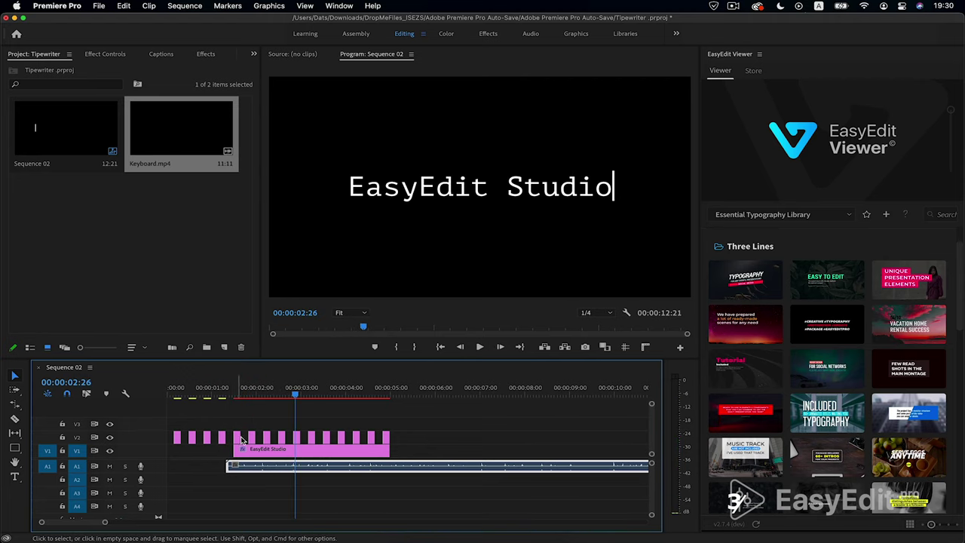
scroll(270, 490, "up", 2)
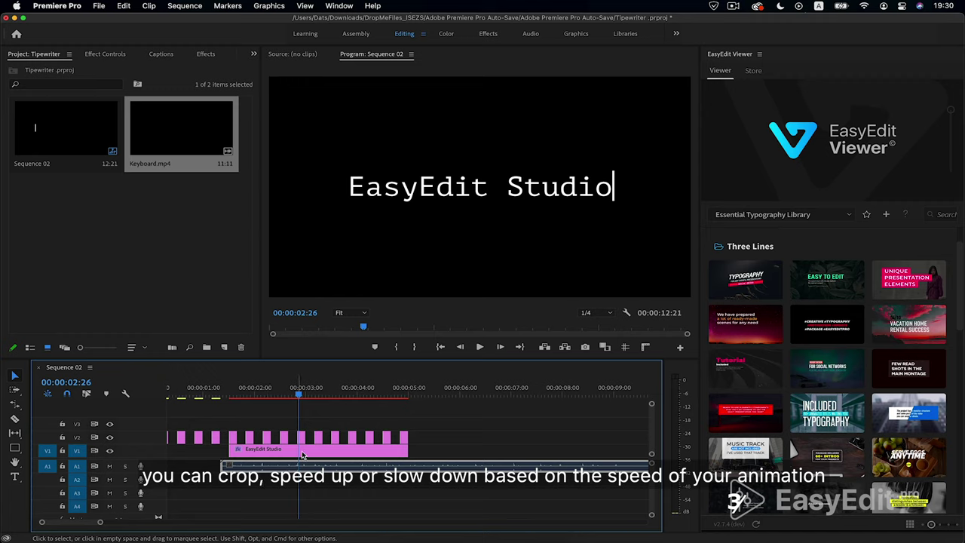
key("c")
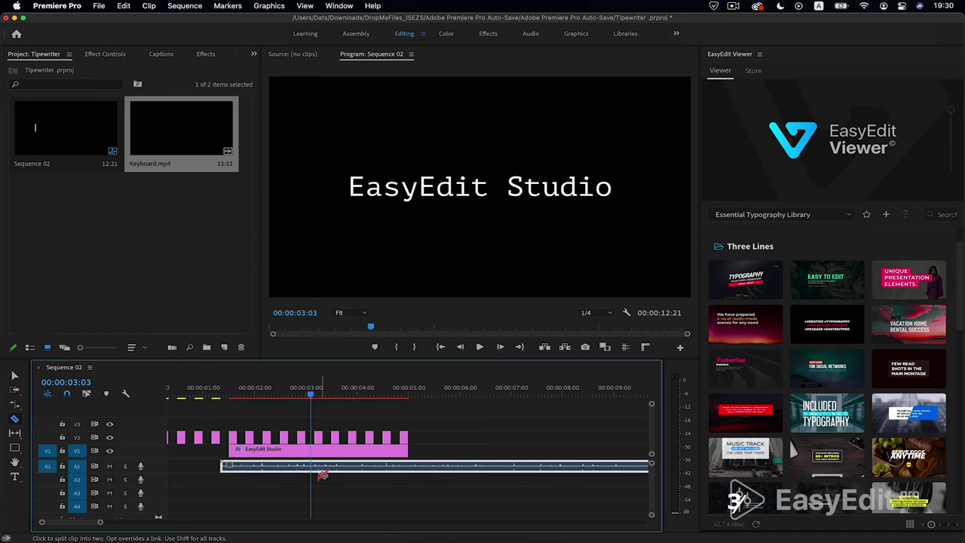
left_click(316, 469)
key("v")
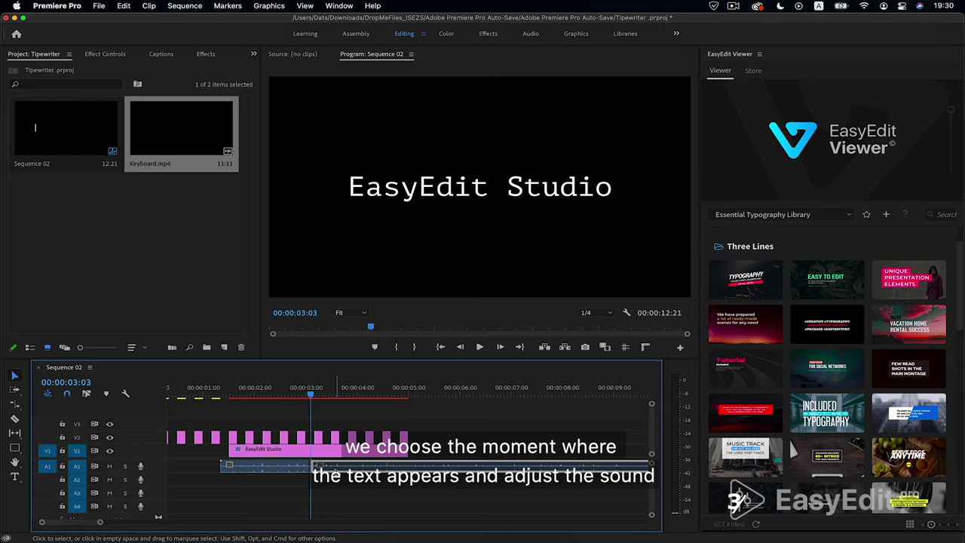
key("Delete")
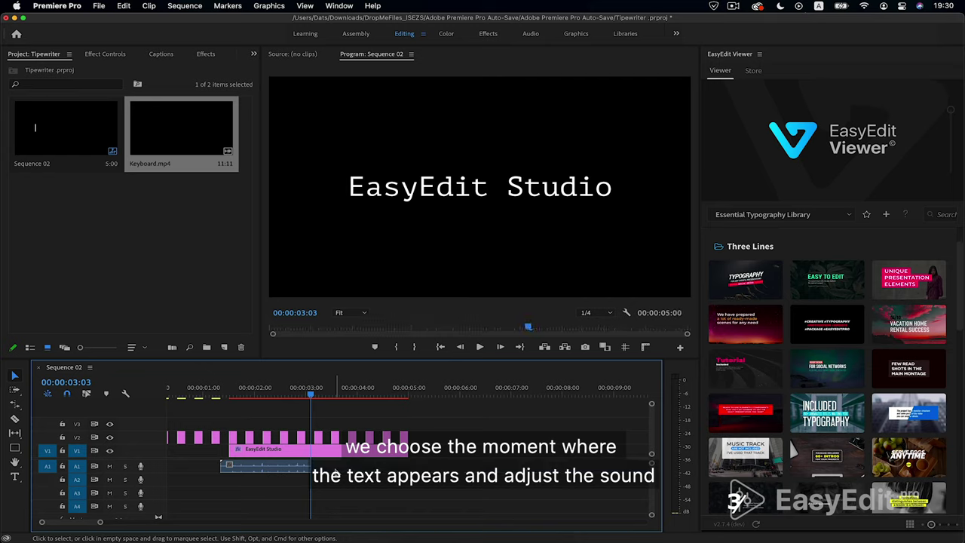
left_click(201, 394)
key("space")
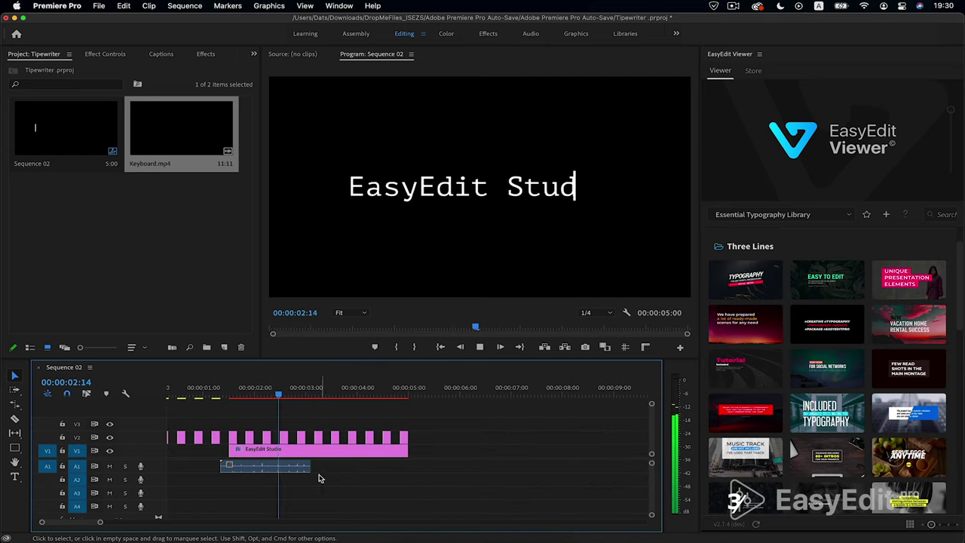
key("space")
- Rate-stretch the keyboard audio to start with the typing and end at 'EasyEdit Stud'
scroll(266, 479, "up", 2)
scroll(265, 479, "up", 2)
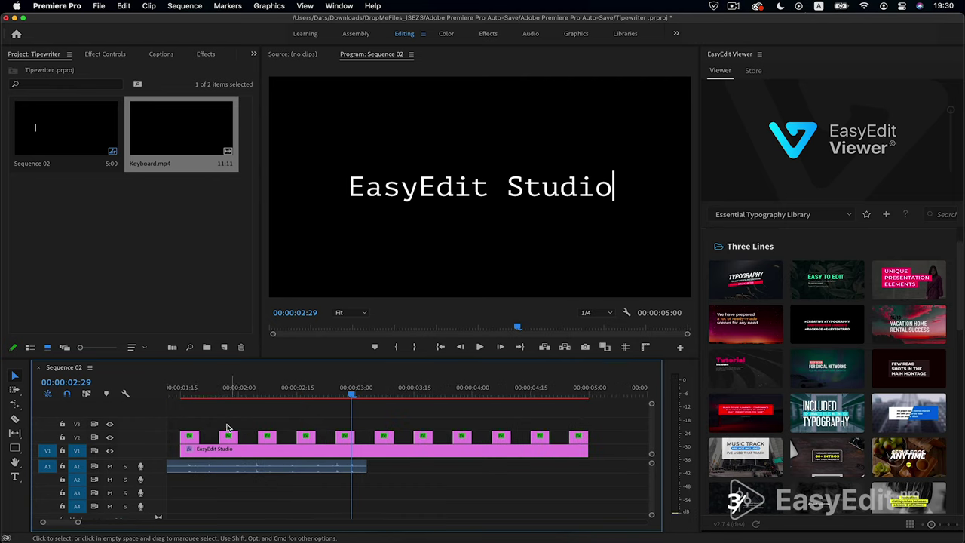
left_click_drag(276, 395, 322, 397)
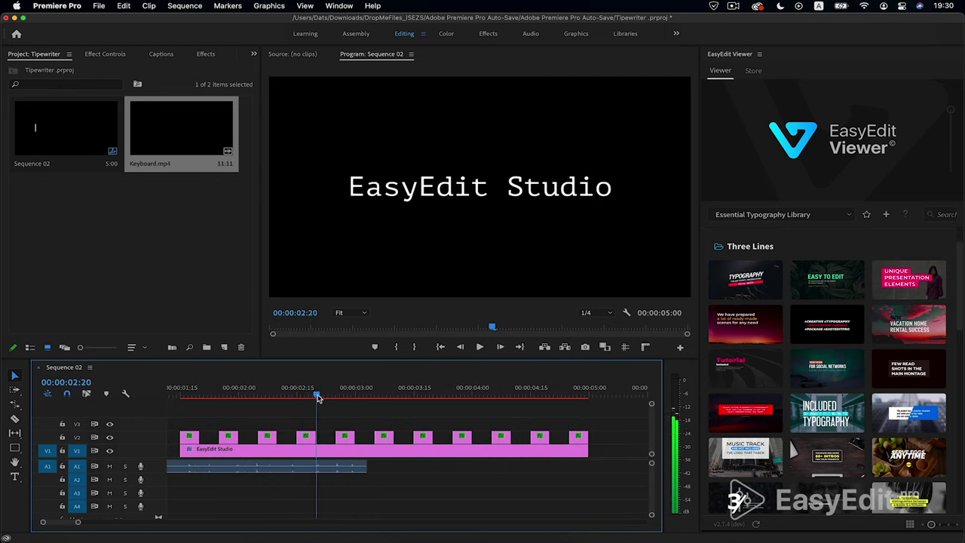
key("r")
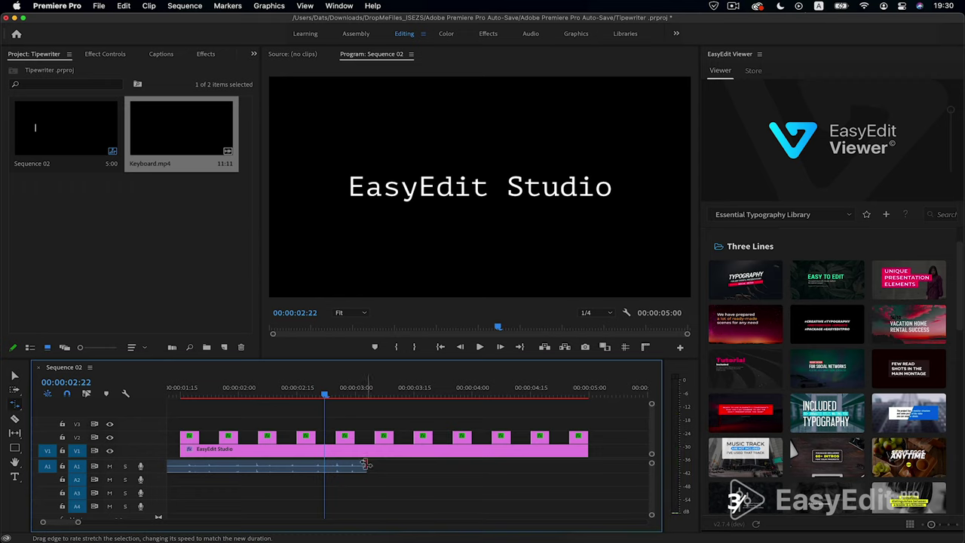
left_click_drag(367, 466, 324, 467)
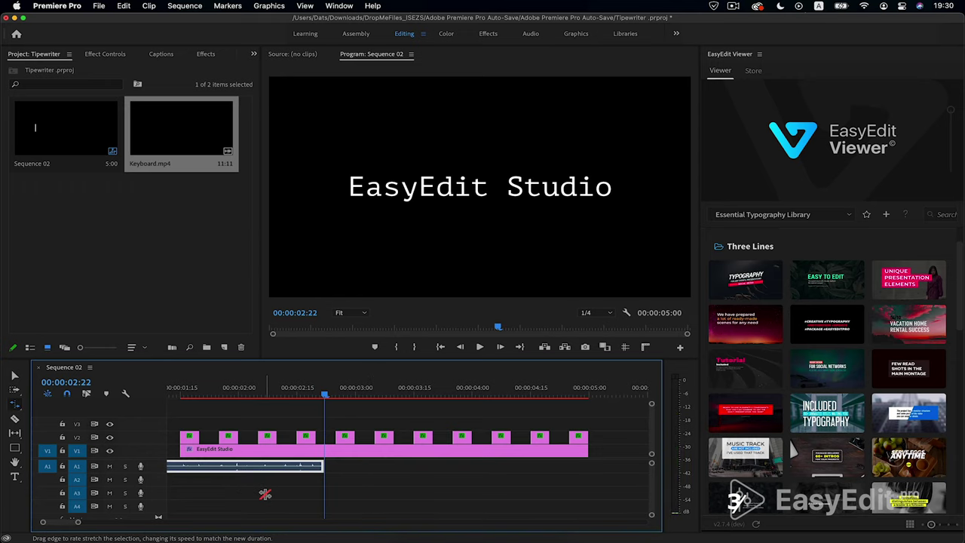
scroll(264, 494, "left", 3)
left_click_drag(230, 466, 249, 462)
key("v")
- Play from 00:00:00:27 to check the fitted sound, then zoom the timeline out
scroll(232, 421, "down", 3)
left_click(210, 390)
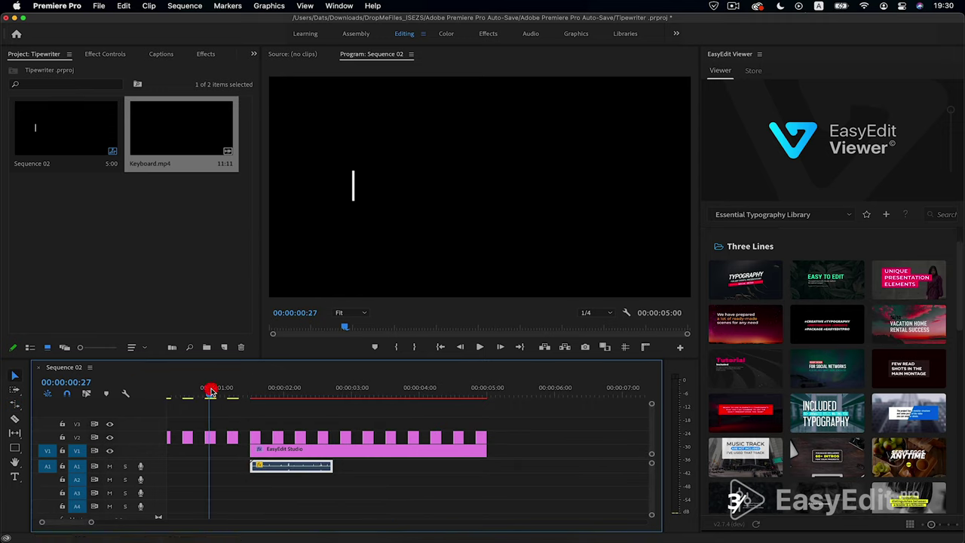
key("space")
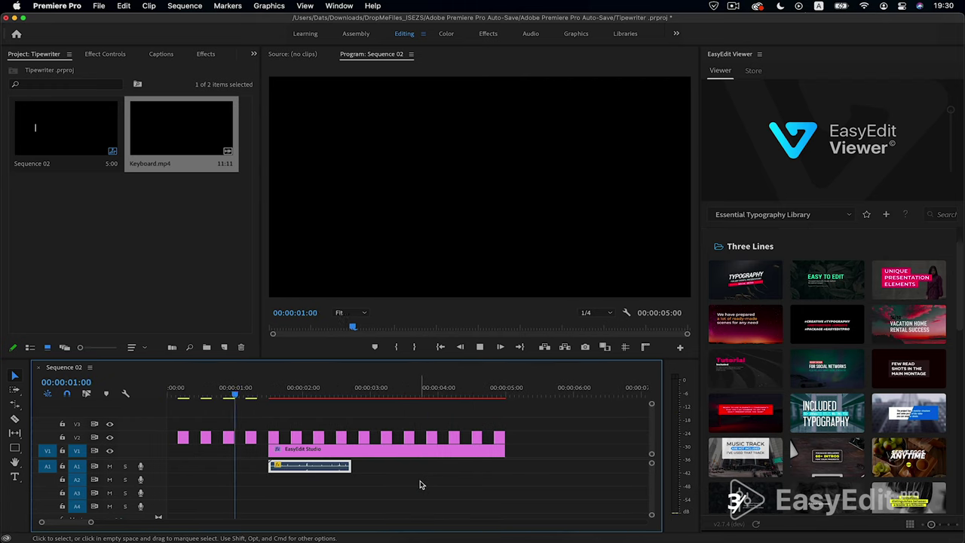
key("space")
key("minus")
key("minus")
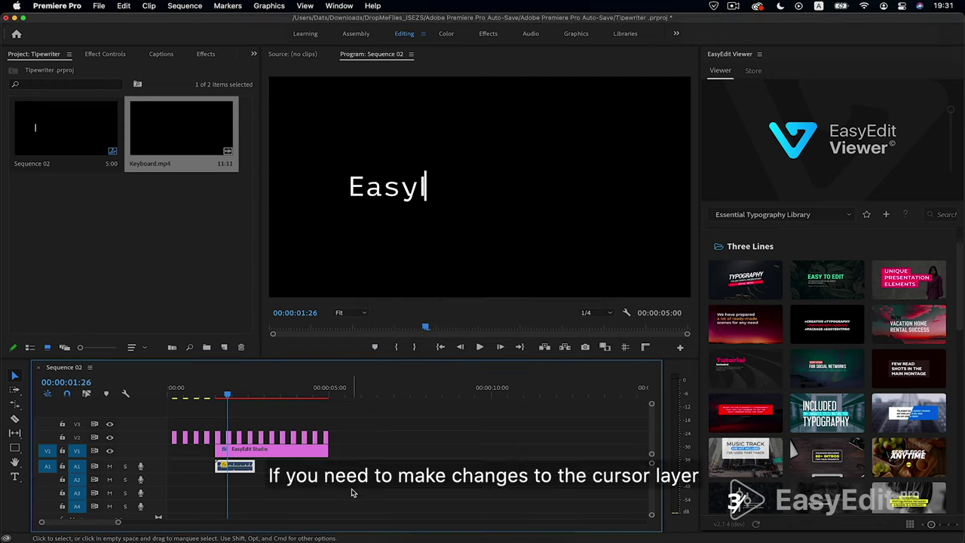
- Nest the V2 cursor clip as Nested Sequence 02 and show its motion properties
left_click(300, 436)
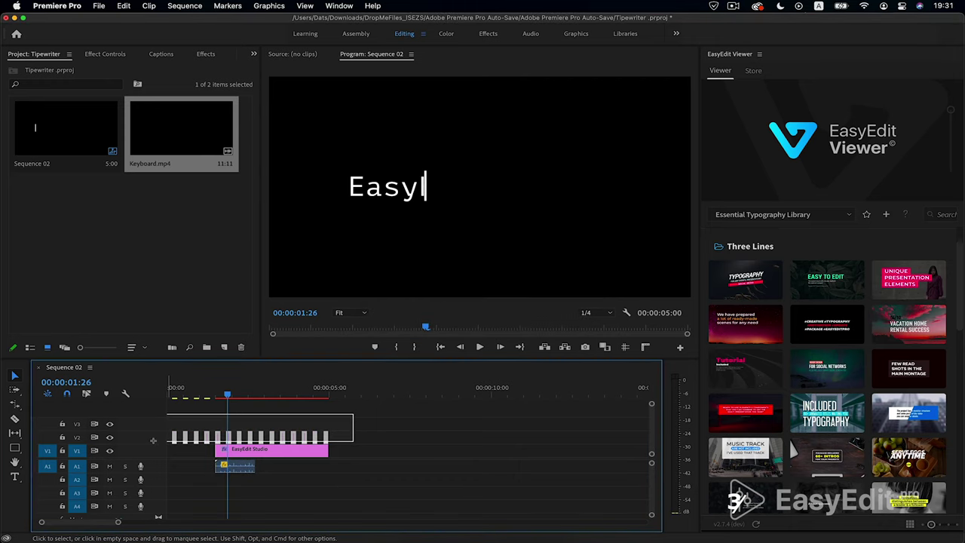
right_click(296, 437)
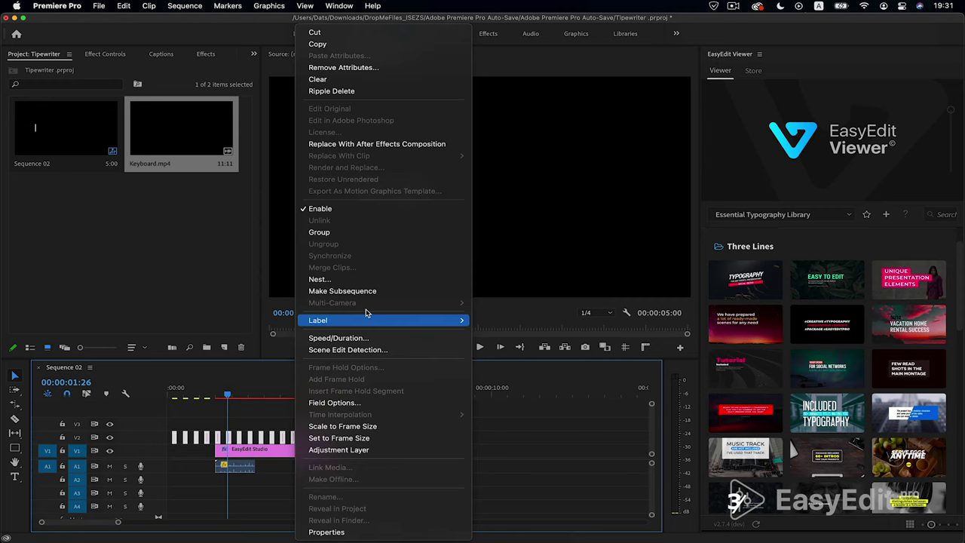
left_click(342, 279)
left_click(516, 295)
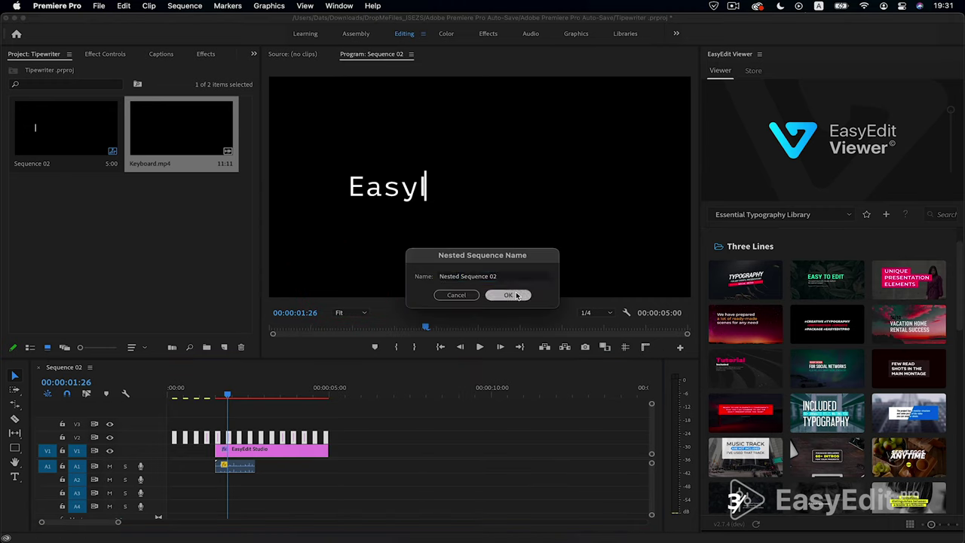
left_click(239, 436)
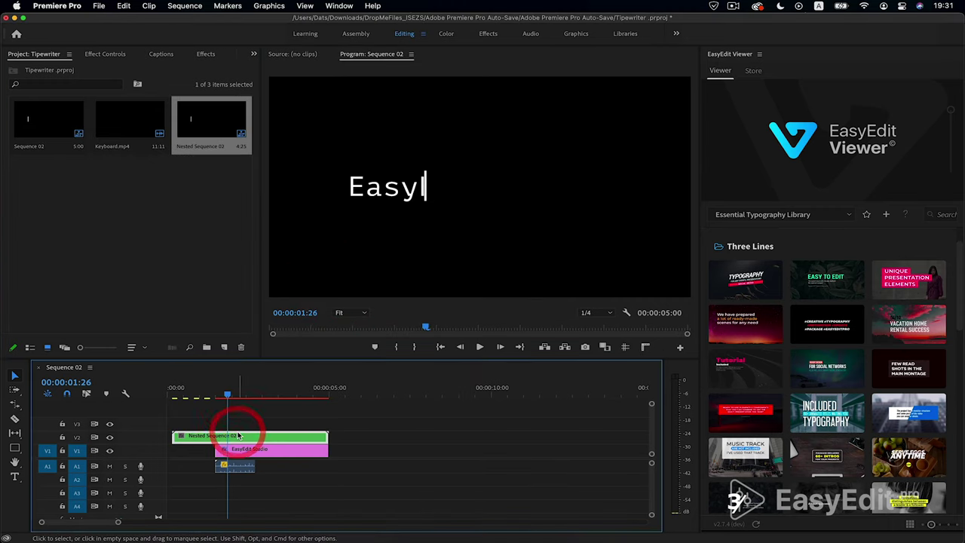
left_click(105, 57)
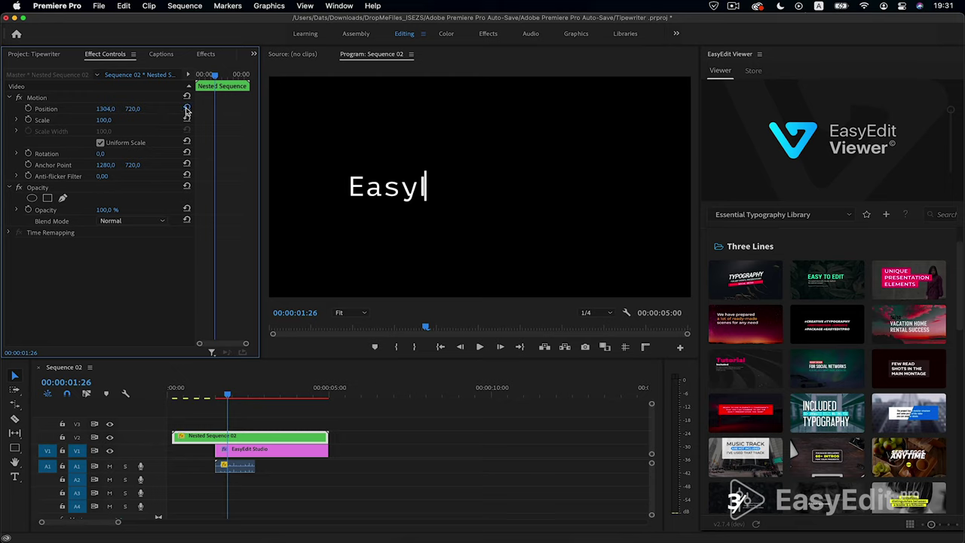
- Nest the cursor, EasyEdit Studio title and keyboard sound together as 'Tipewriter'
left_click_drag(162, 403, 294, 452)
right_click(294, 452)
scroll(391, 512, "down", 5)
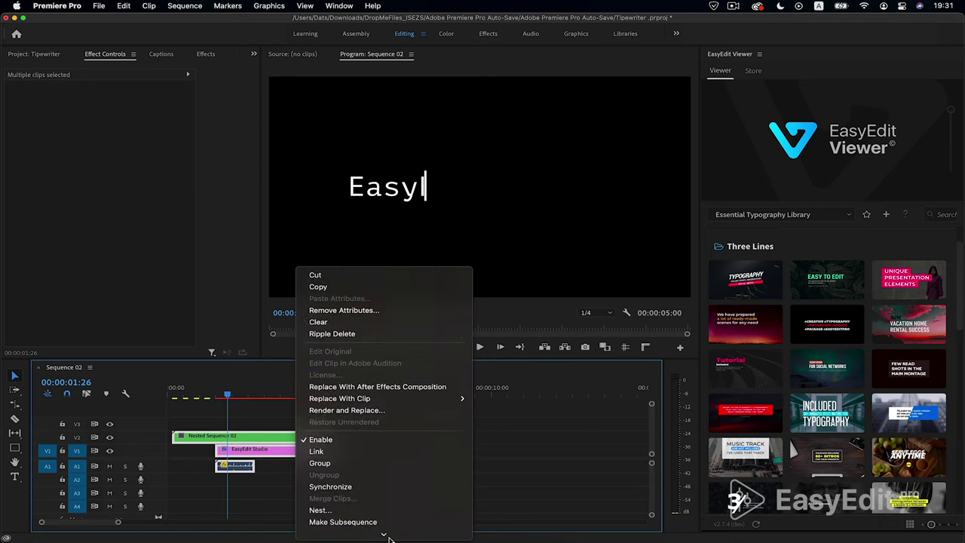
left_click(325, 322)
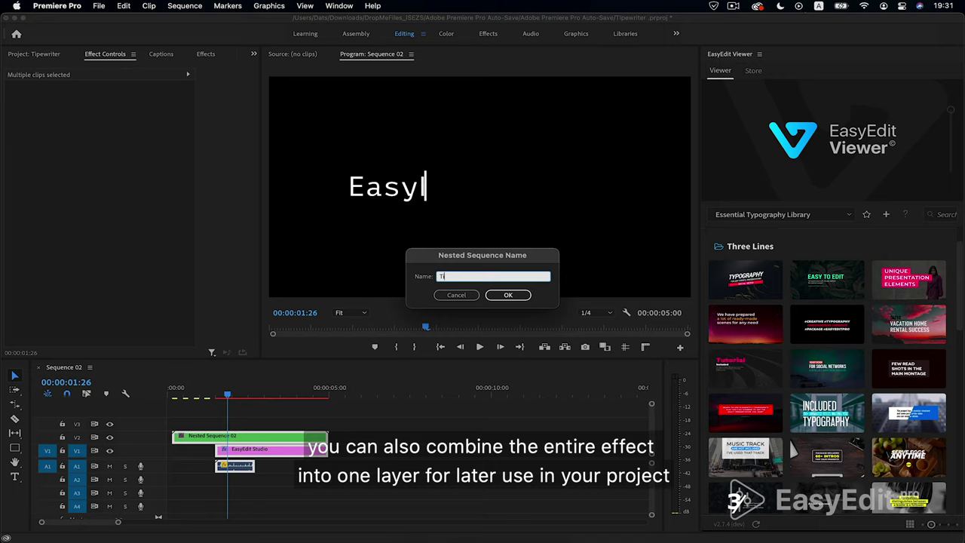
type("Tipewriter")
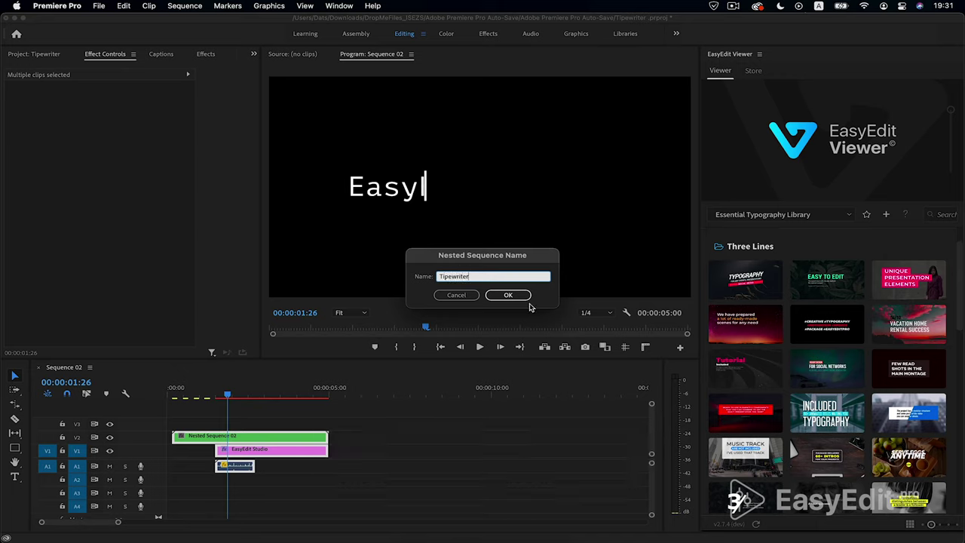
left_click(524, 297)
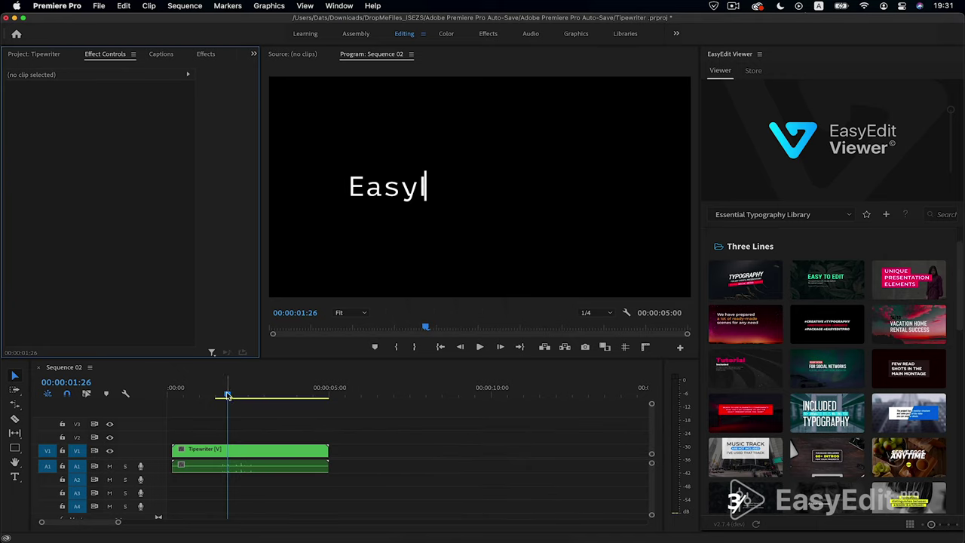
left_click_drag(228, 396, 201, 396)
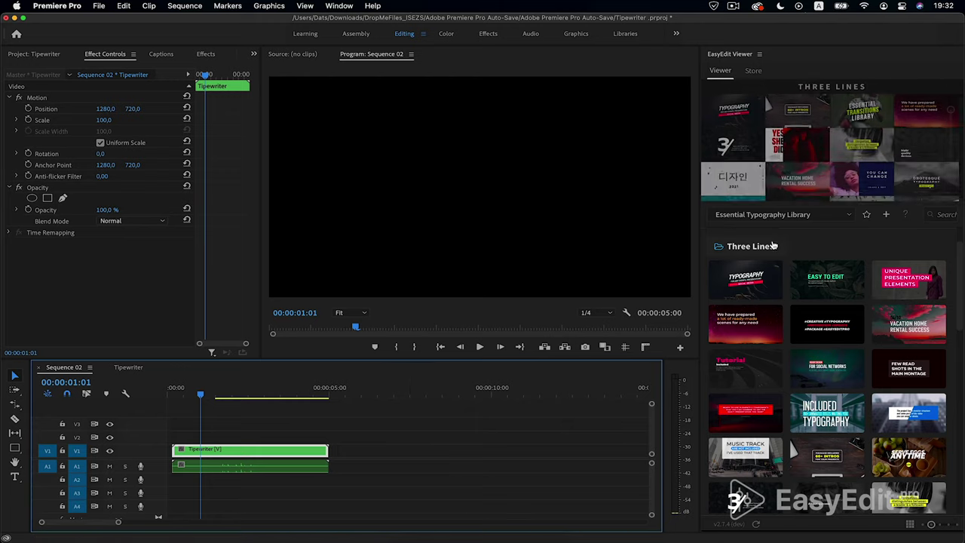
- Maximize the EasyEdit Viewer panel so the Essential Typography Library fills the workspace
left_click(824, 56)
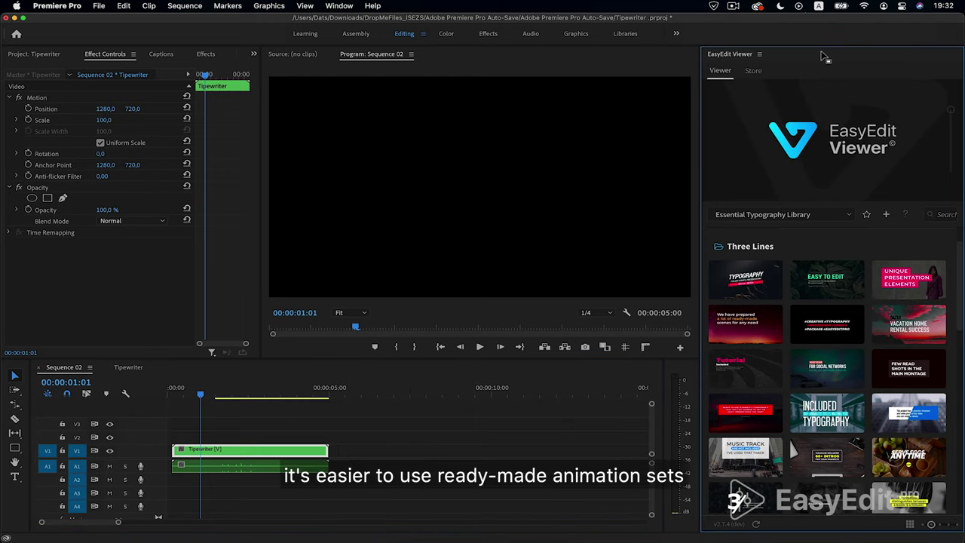
double_click(824, 55)
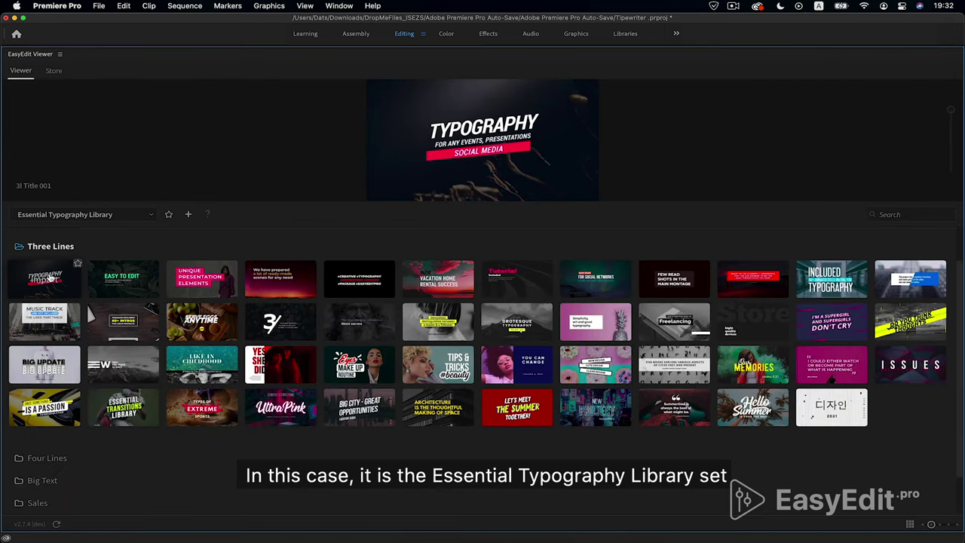
mouse_move(193, 276)
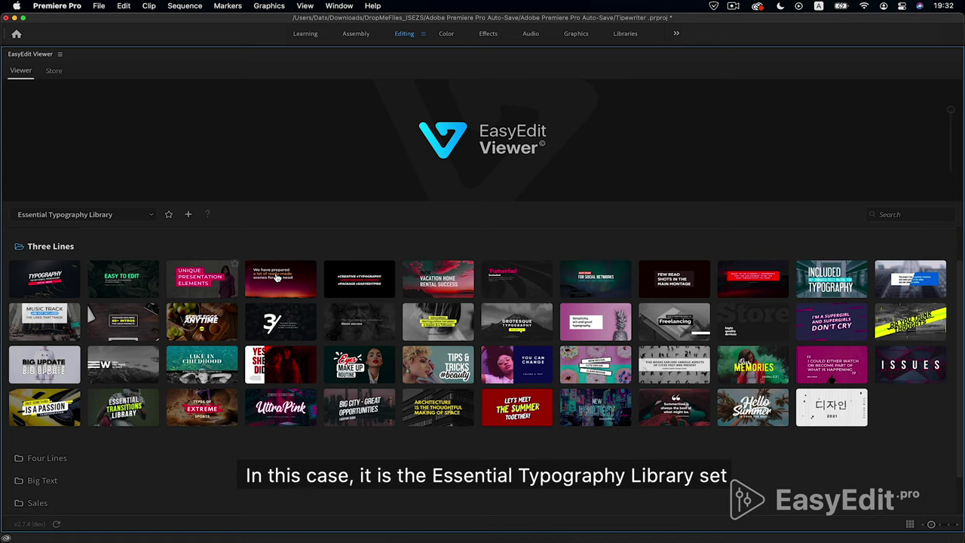
mouse_move(284, 279)
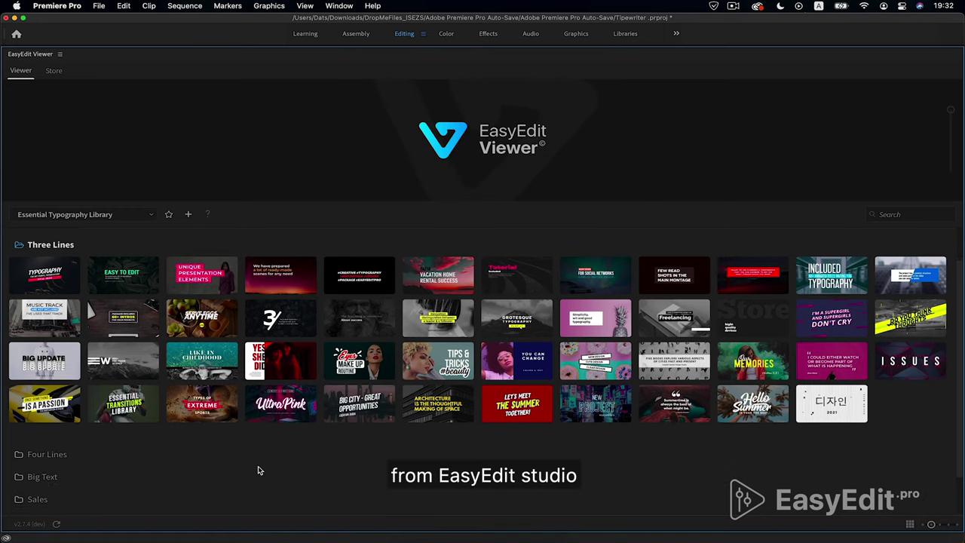
- Expand the Four Lines, Big Text, Sales and Events template folders
scroll(249, 469, "down", 2)
left_click(47, 411)
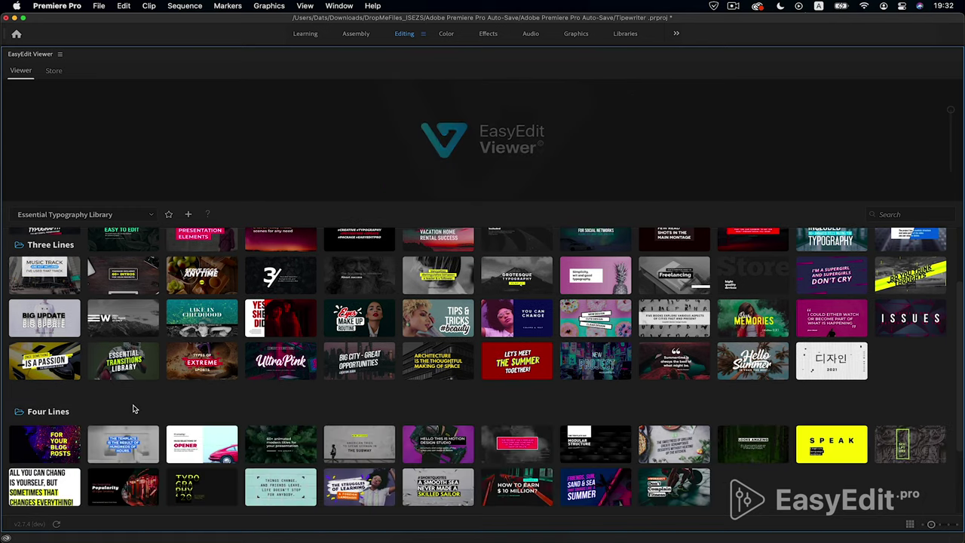
scroll(134, 410, "down", 2)
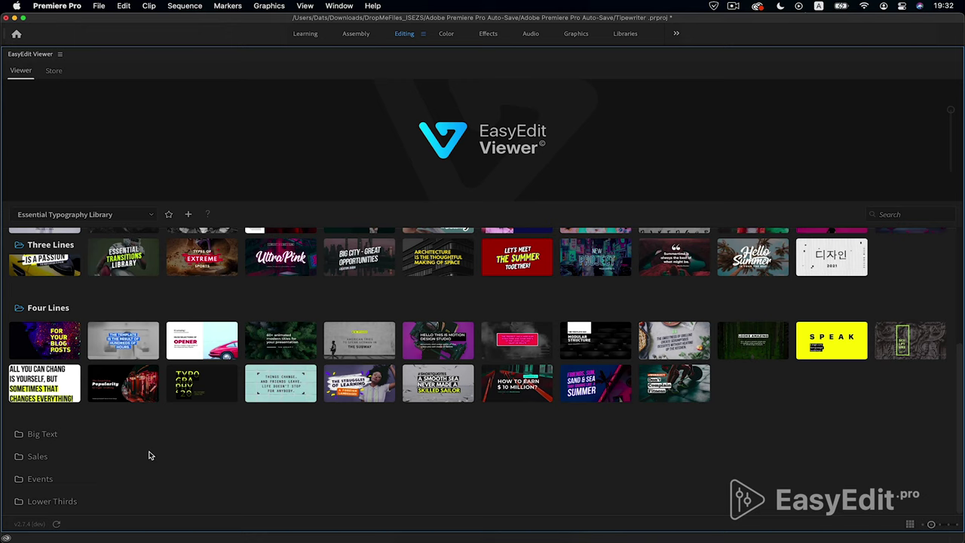
left_click(36, 434)
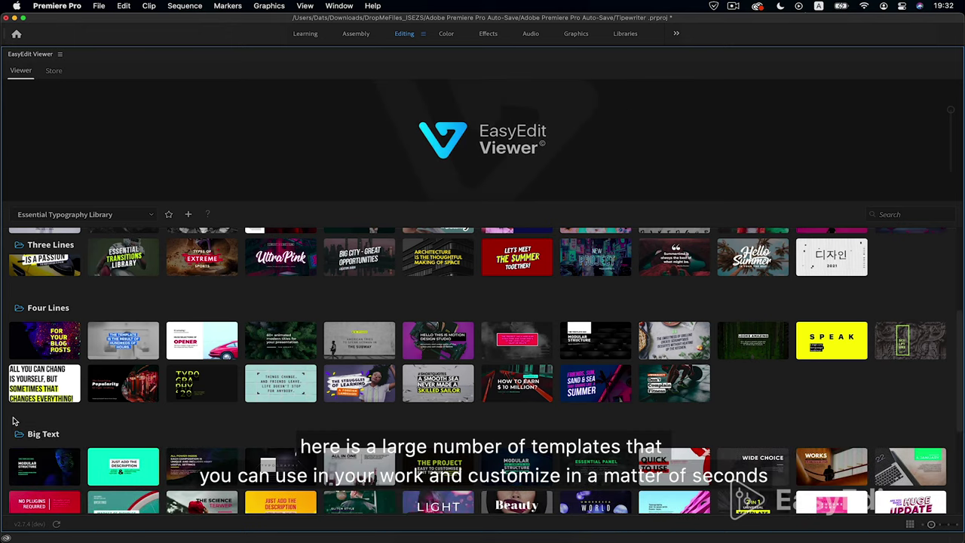
scroll(13, 421, "down", 8)
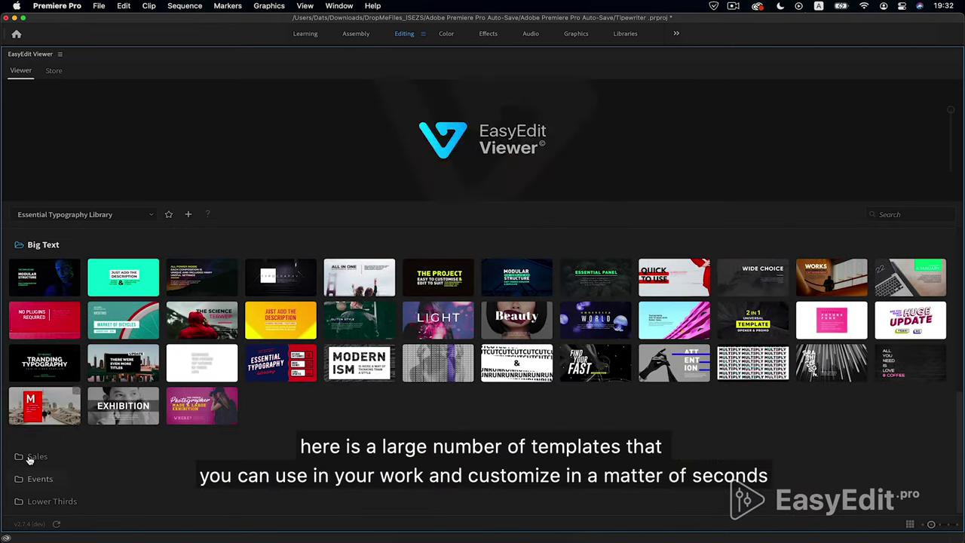
left_click(29, 458)
scroll(28, 459, "down", 3)
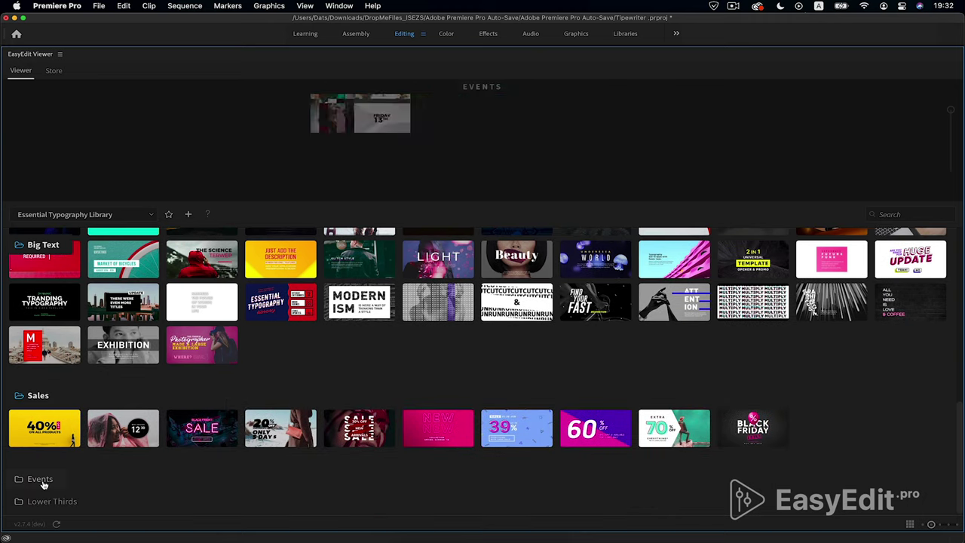
left_click(43, 482)
- Expand the Lower Thirds, Two Lines and One Line template folders
scroll(47, 498, "down", 2)
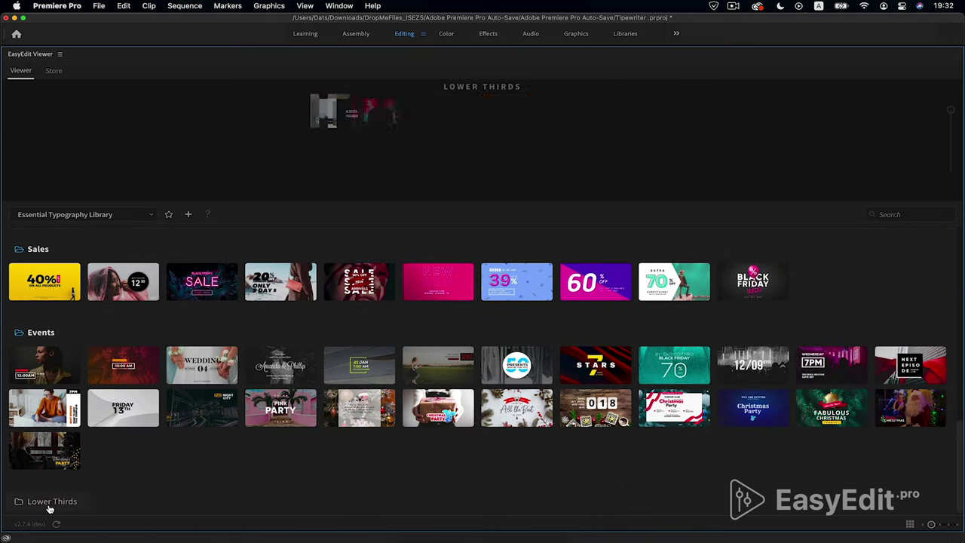
left_click(50, 509)
scroll(123, 468, "down", 2)
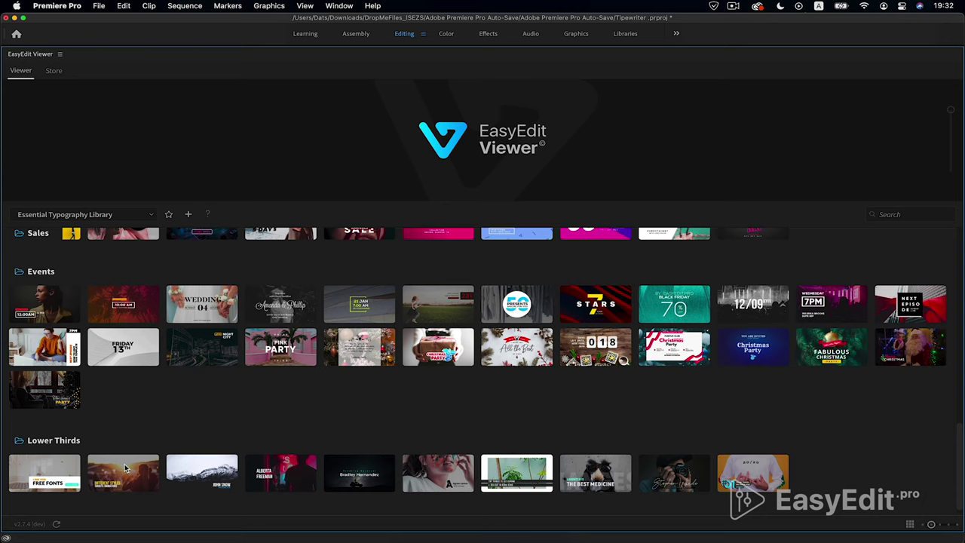
scroll(167, 413, "down", 10)
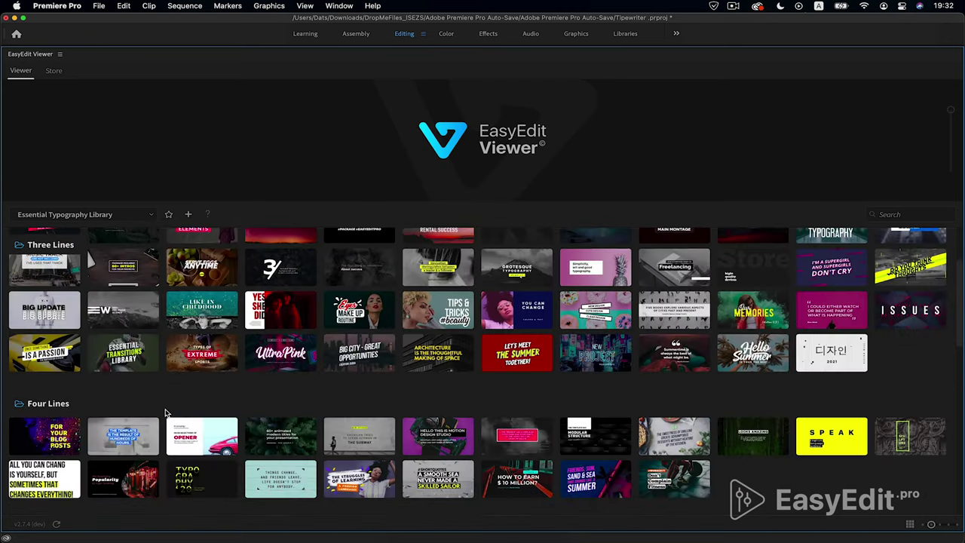
left_click(71, 270)
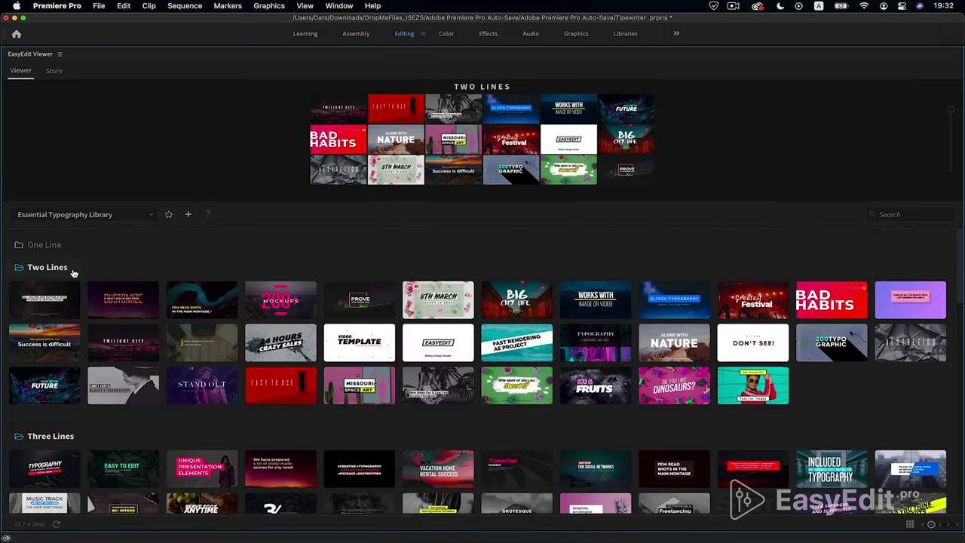
left_click(45, 245)
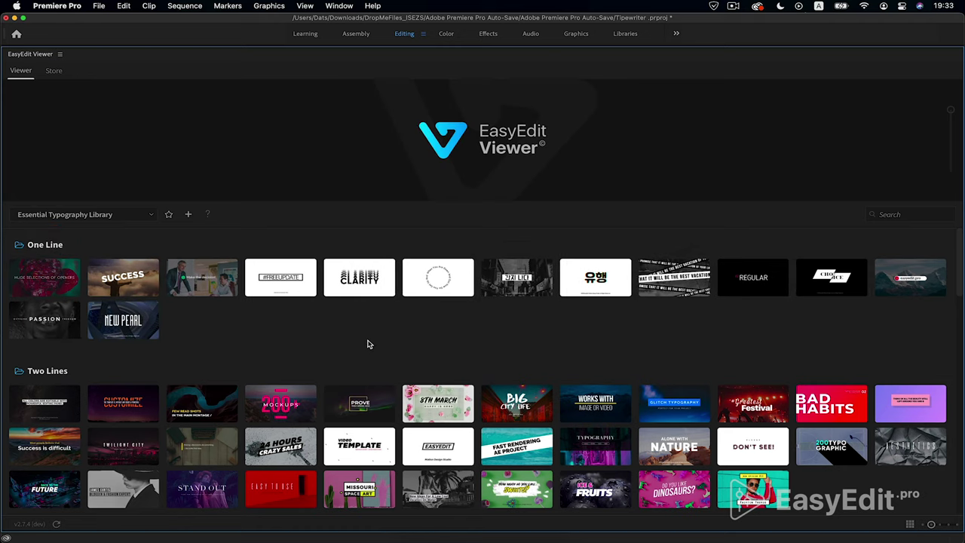
scroll(368, 345, "down", 1)
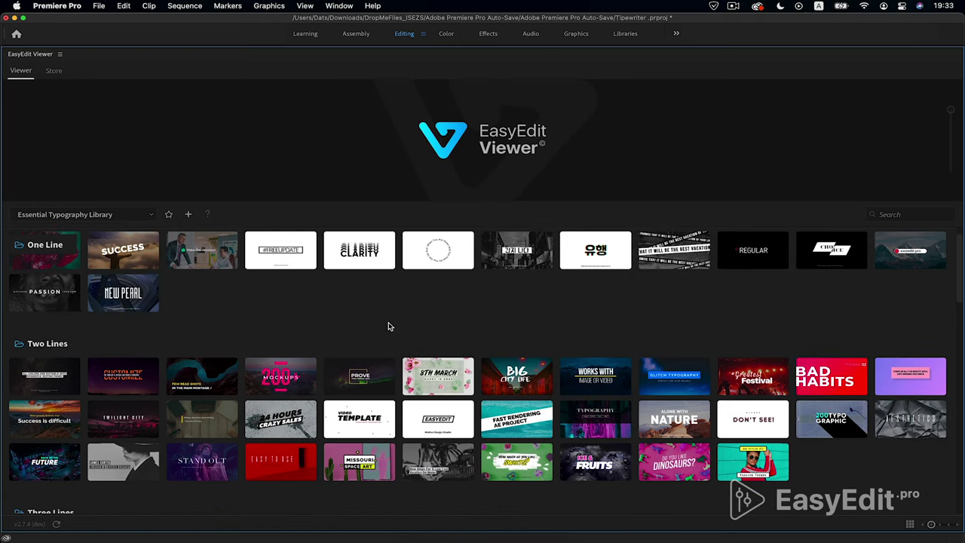